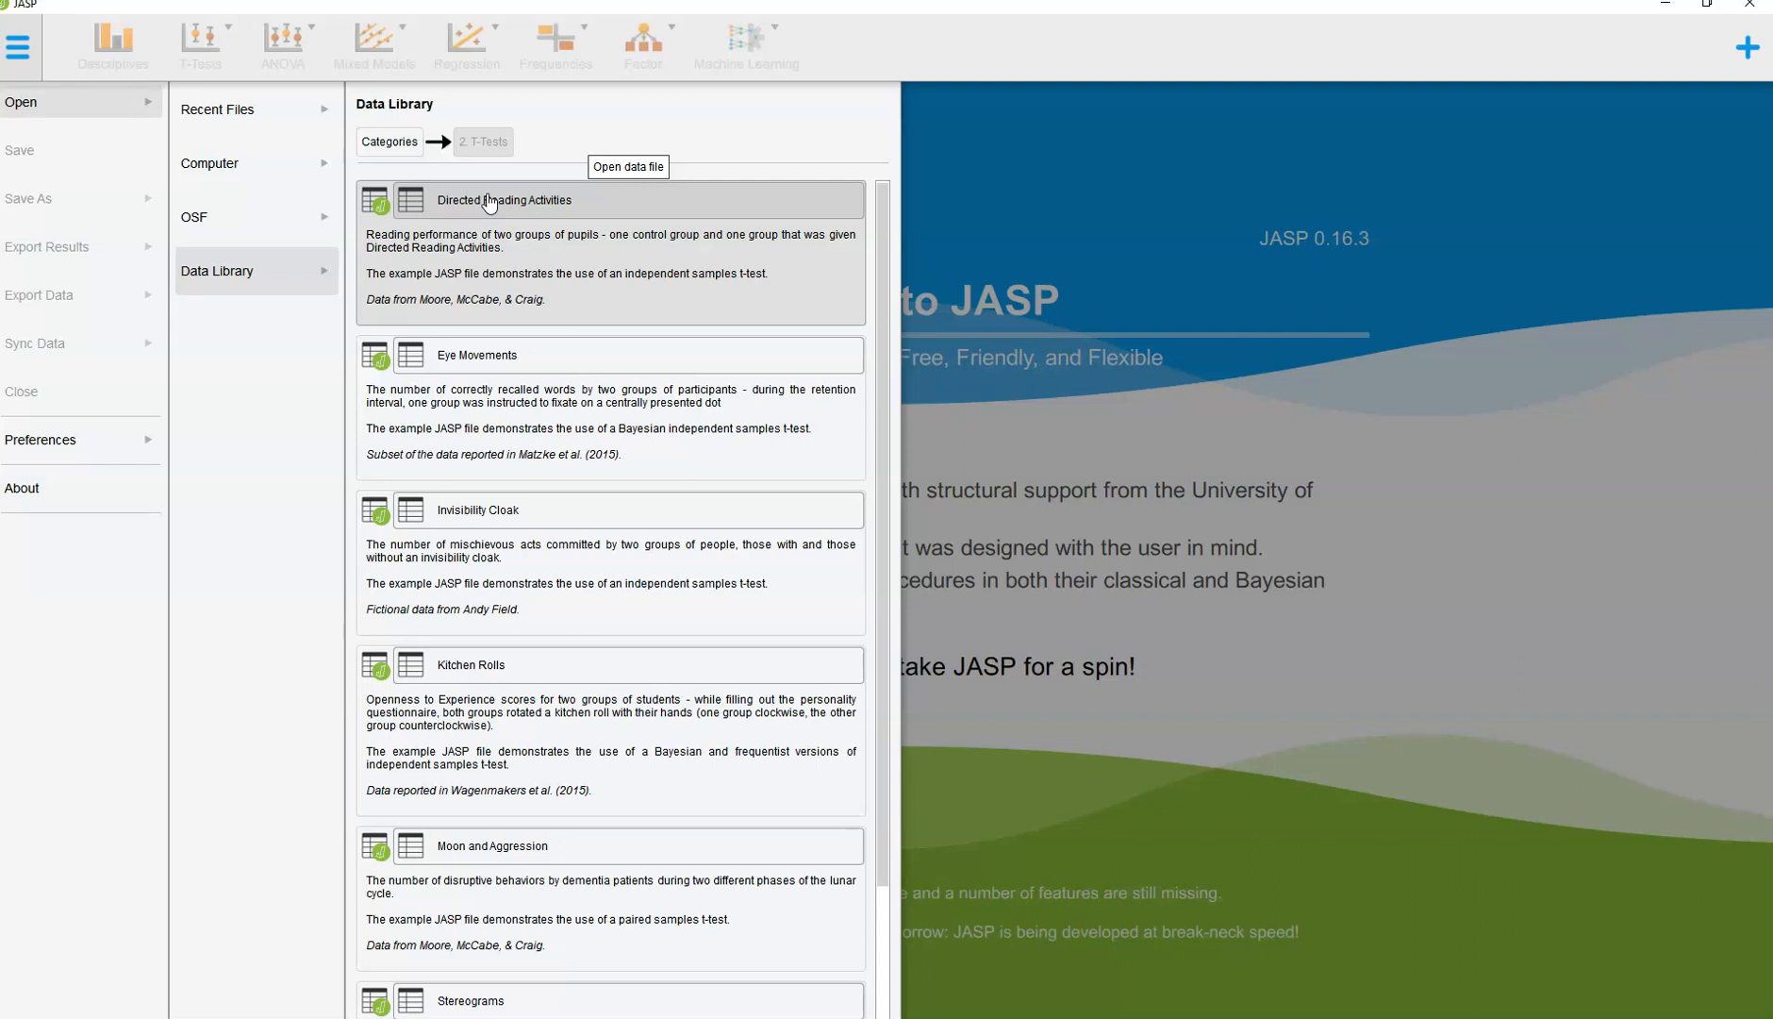
Open the Directed Reading Activities data set and look through its Treat and Control rows
{"action": "left_click", "coordinate": [502, 201]}
{"action": "left_click", "coordinate": [510, 201]}
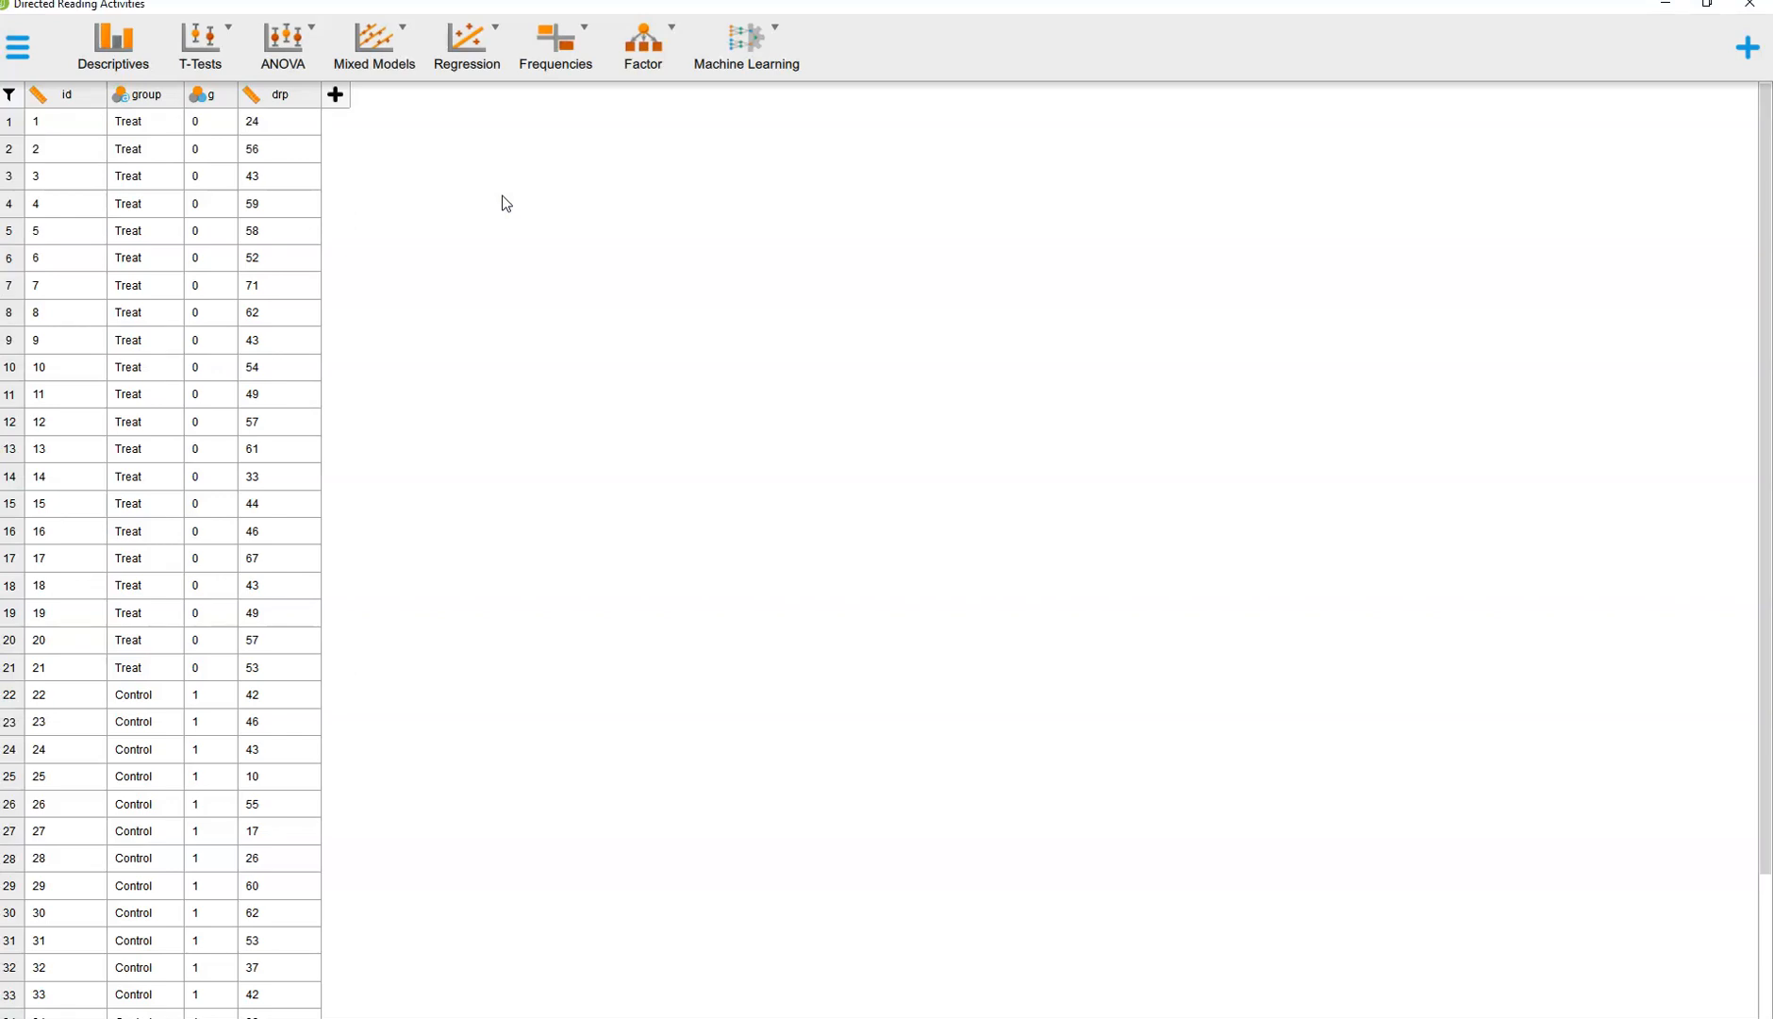
{"action": "scroll", "coordinate": [226, 590], "scroll_direction": "down", "scroll_amount": 3}
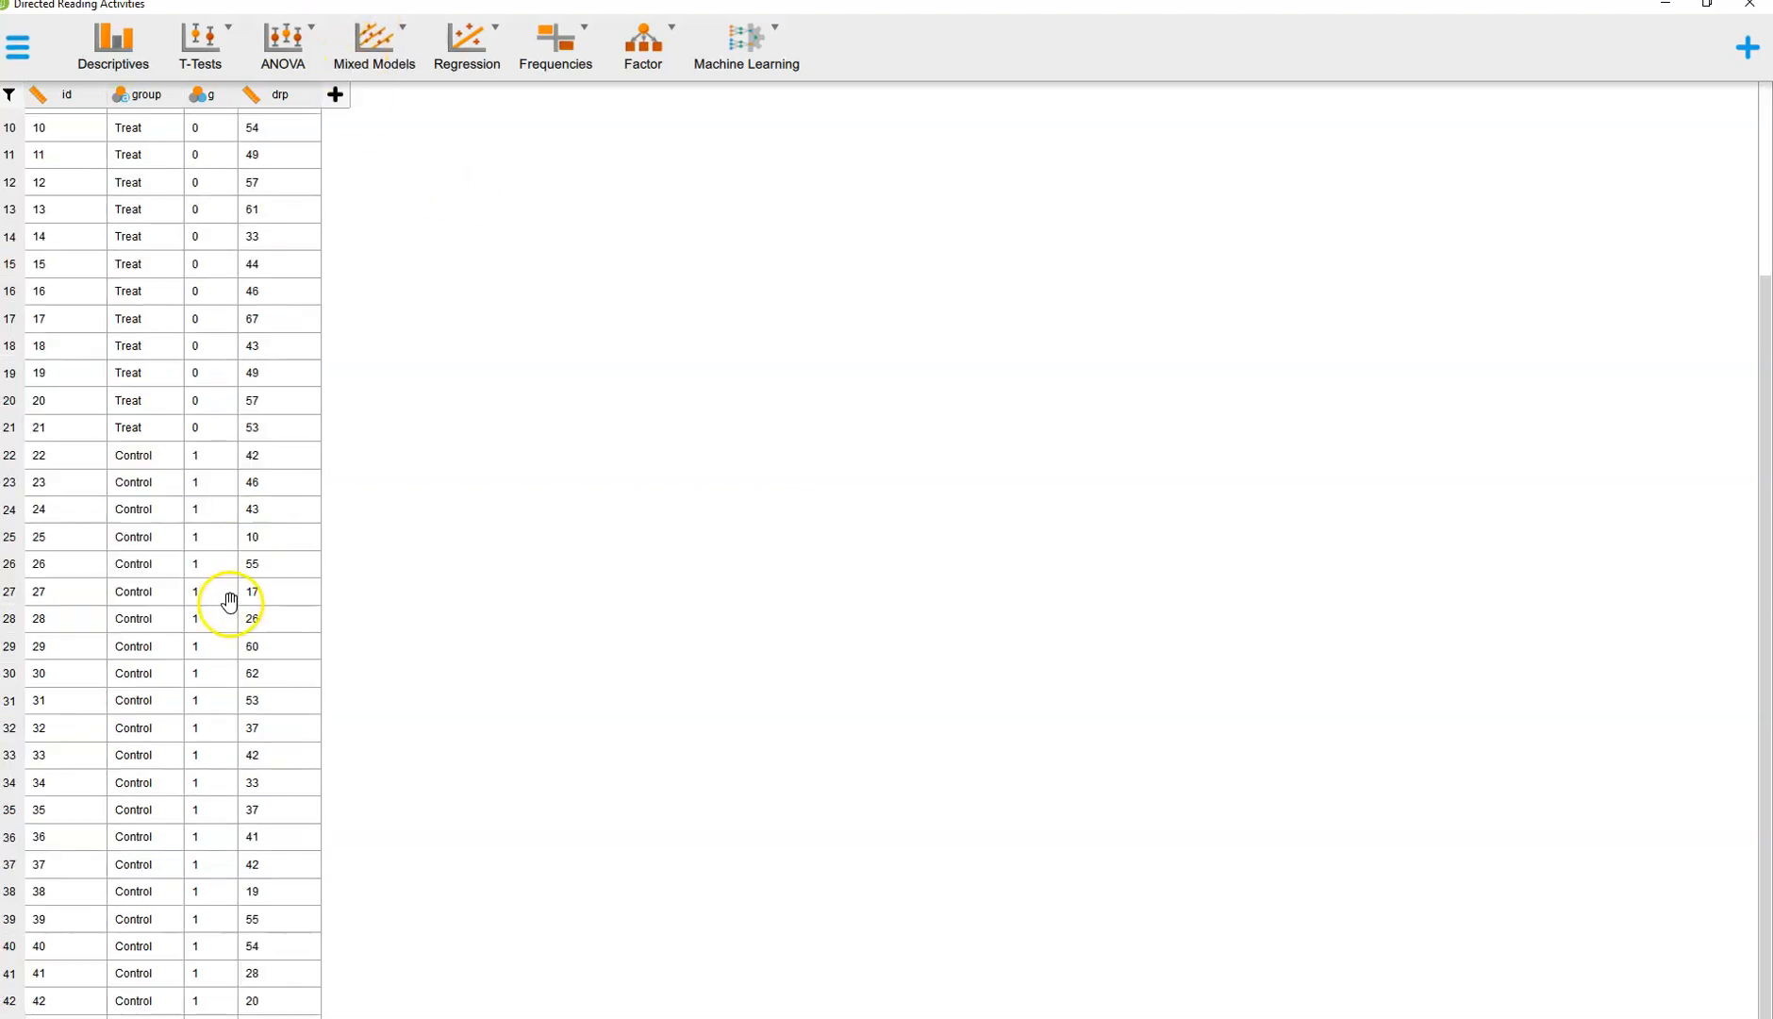
{"action": "scroll", "coordinate": [156, 660], "scroll_direction": "up", "scroll_amount": 3}
{"action": "scroll", "coordinate": [158, 651], "scroll_direction": "down", "scroll_amount": 3}
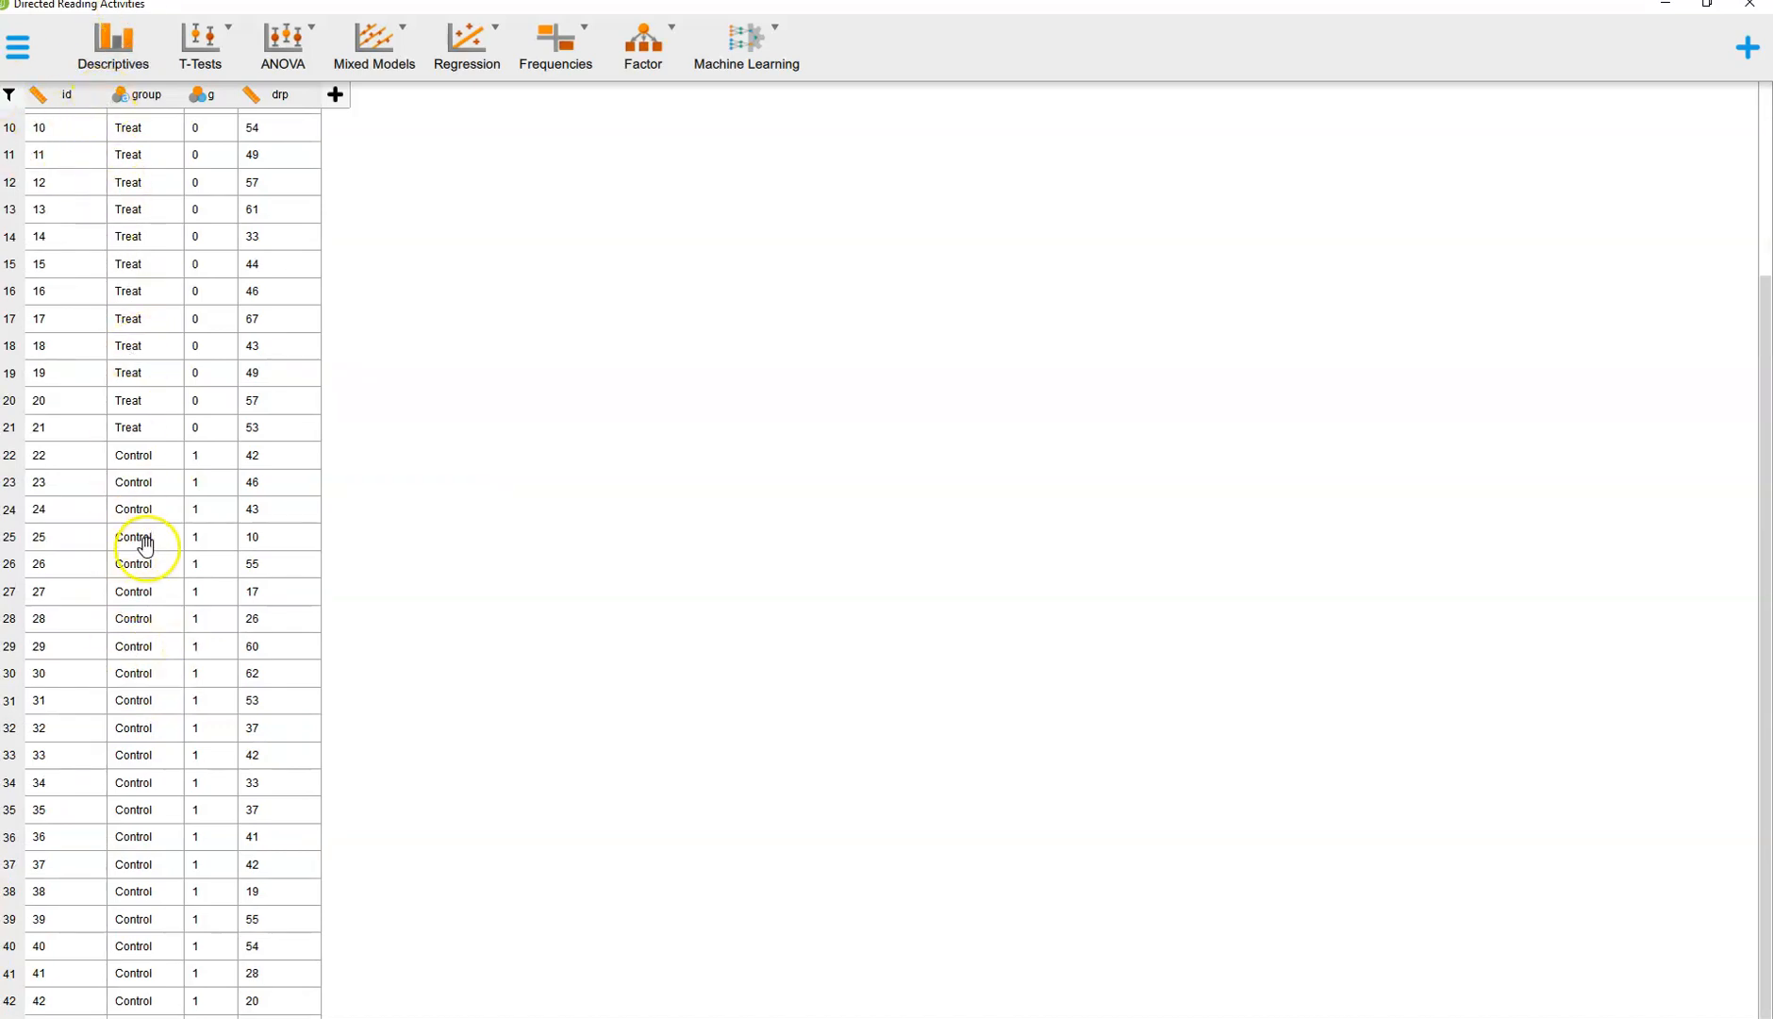
{"action": "scroll", "coordinate": [144, 550], "scroll_direction": "up", "scroll_amount": 3}
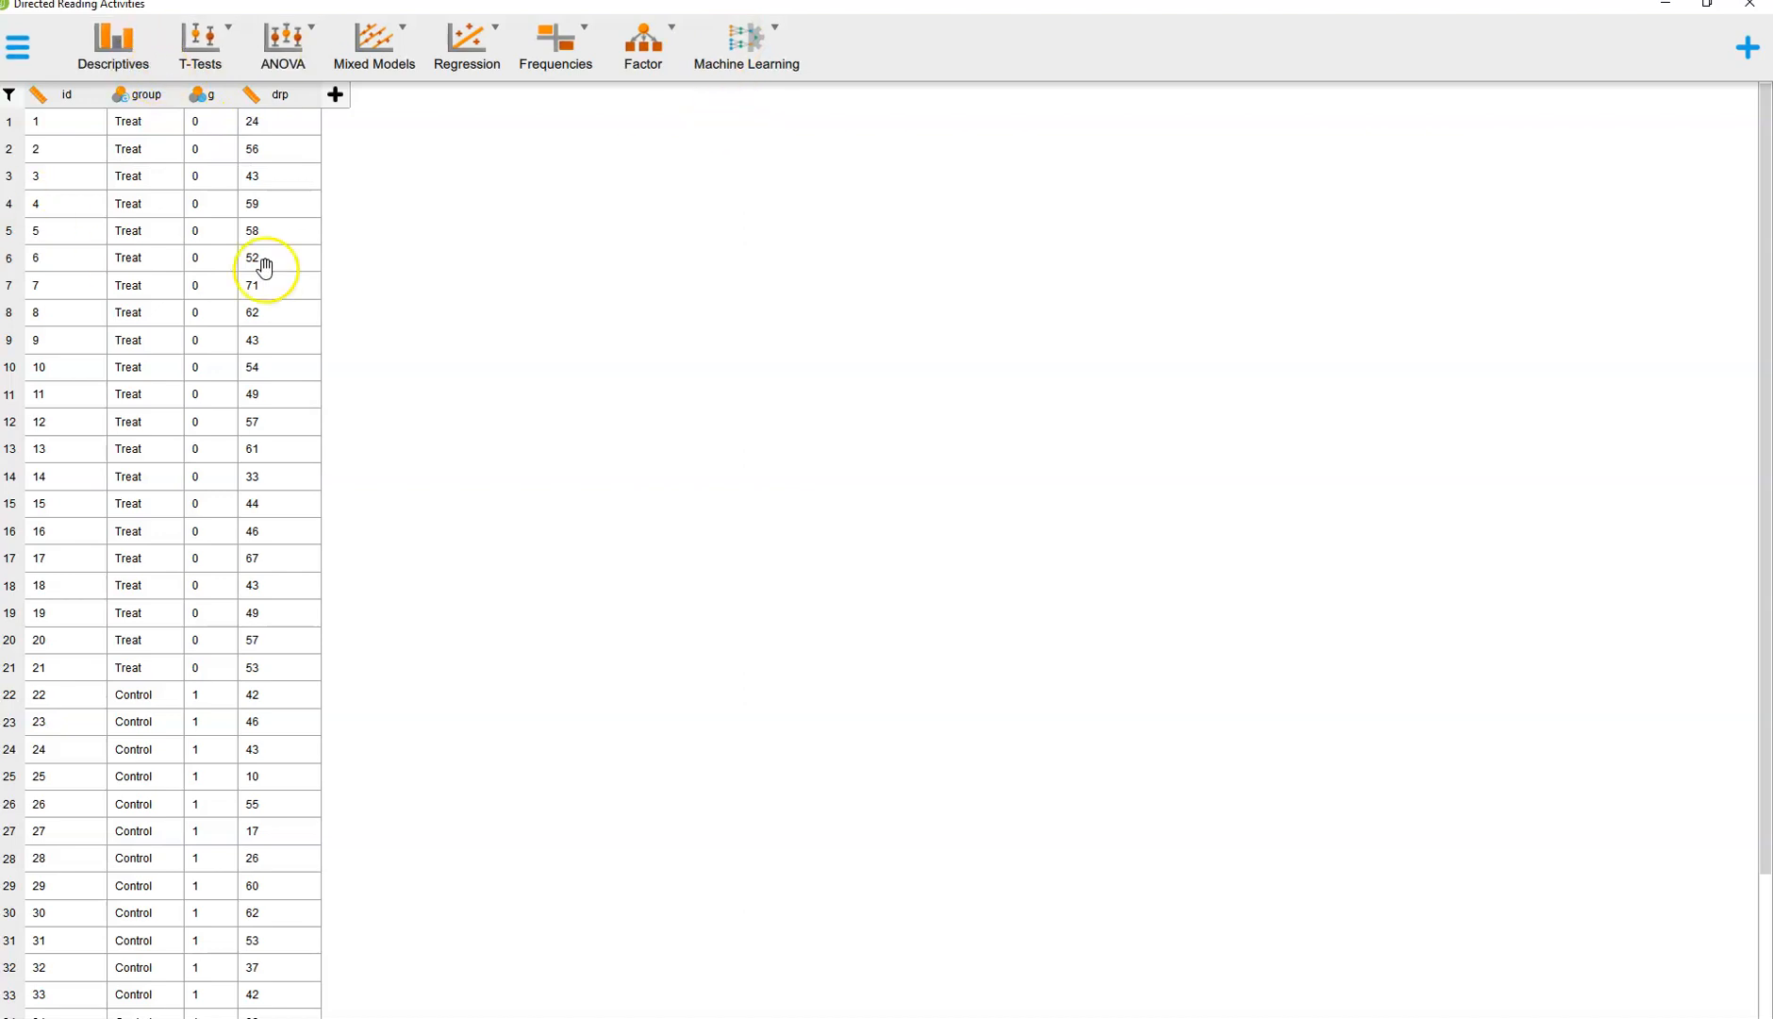
Set up a classical independent samples t-test with drp as dependent variable and g as grouping variable
{"action": "left_click", "coordinate": [204, 47]}
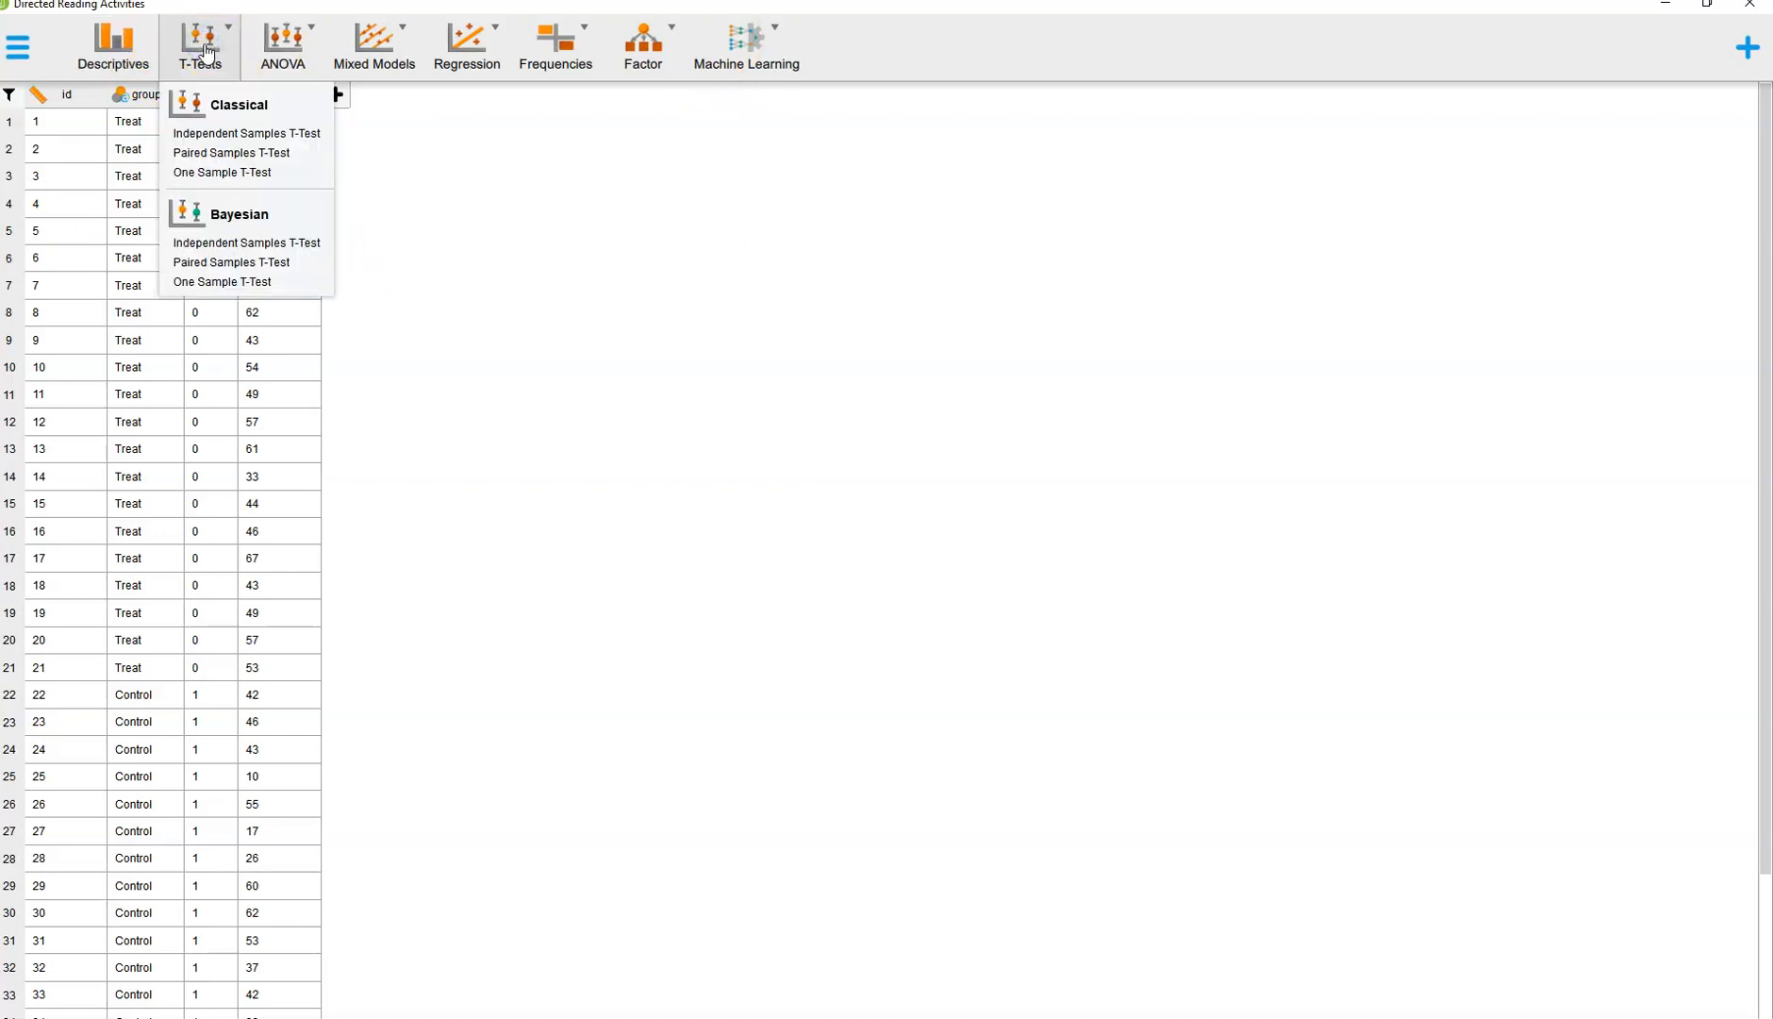
{"action": "left_click", "coordinate": [285, 139]}
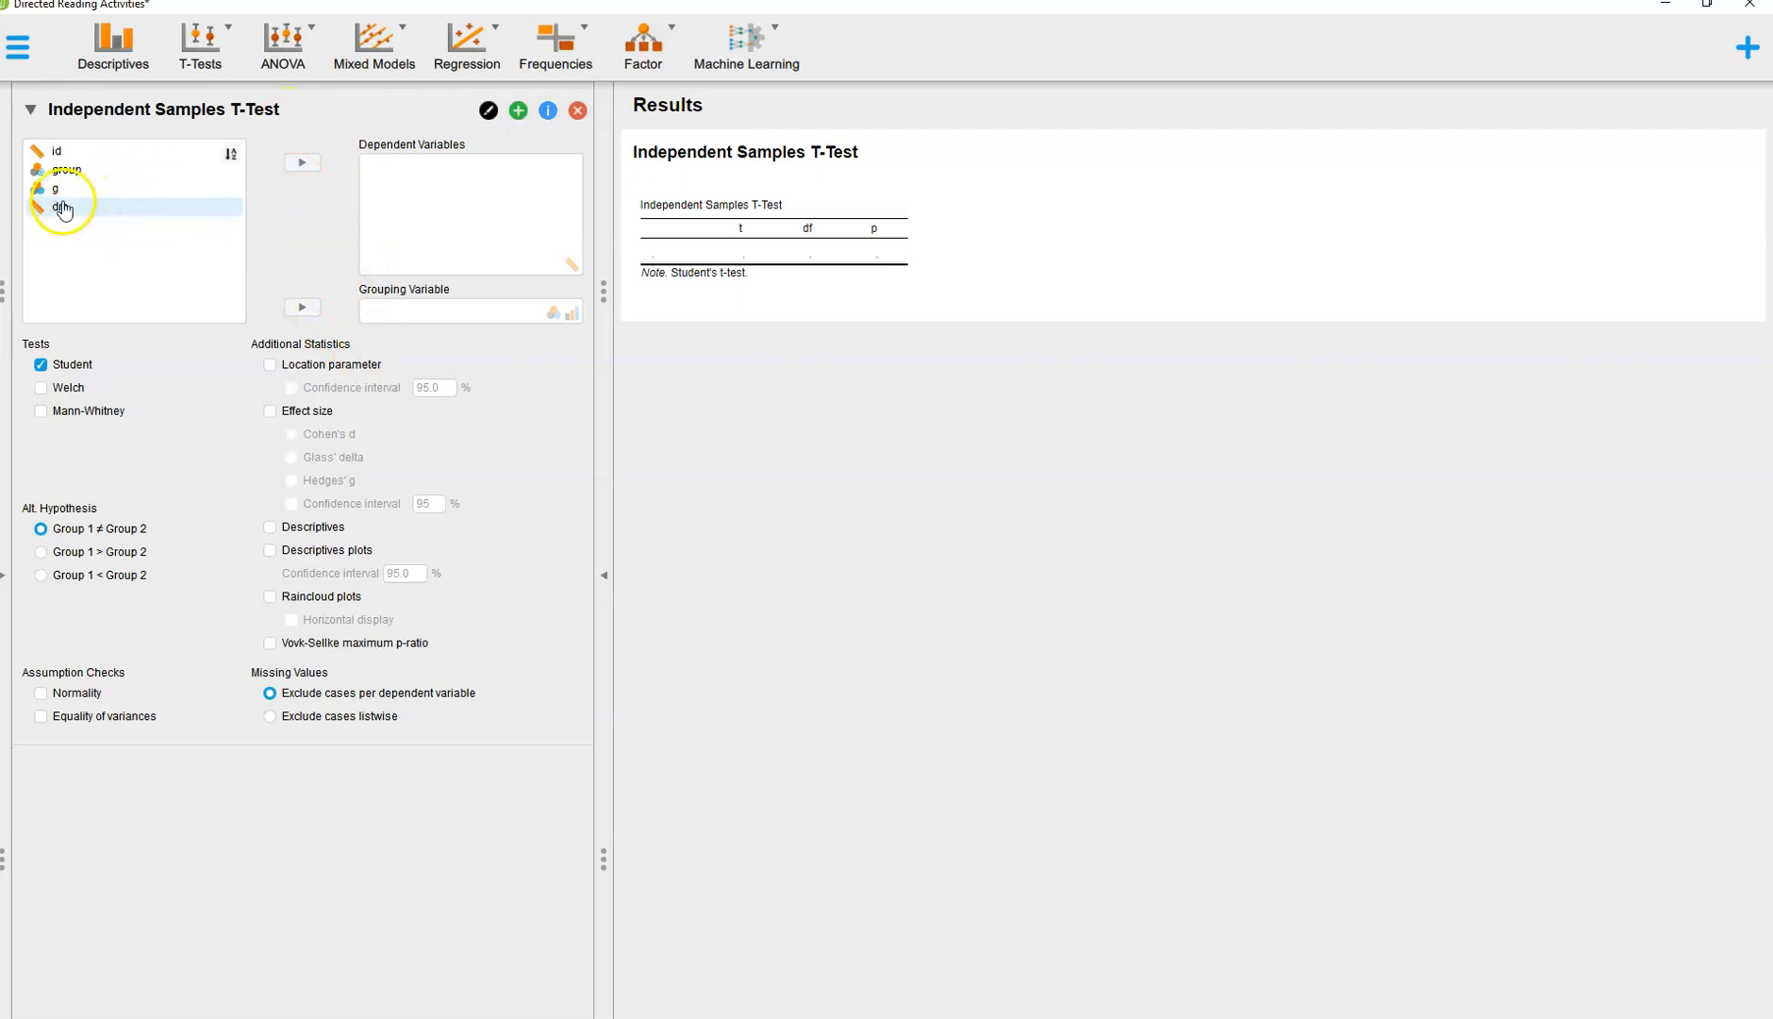
{"action": "left_click_drag", "start_coordinate": [57, 207], "coordinate": [432, 171]}
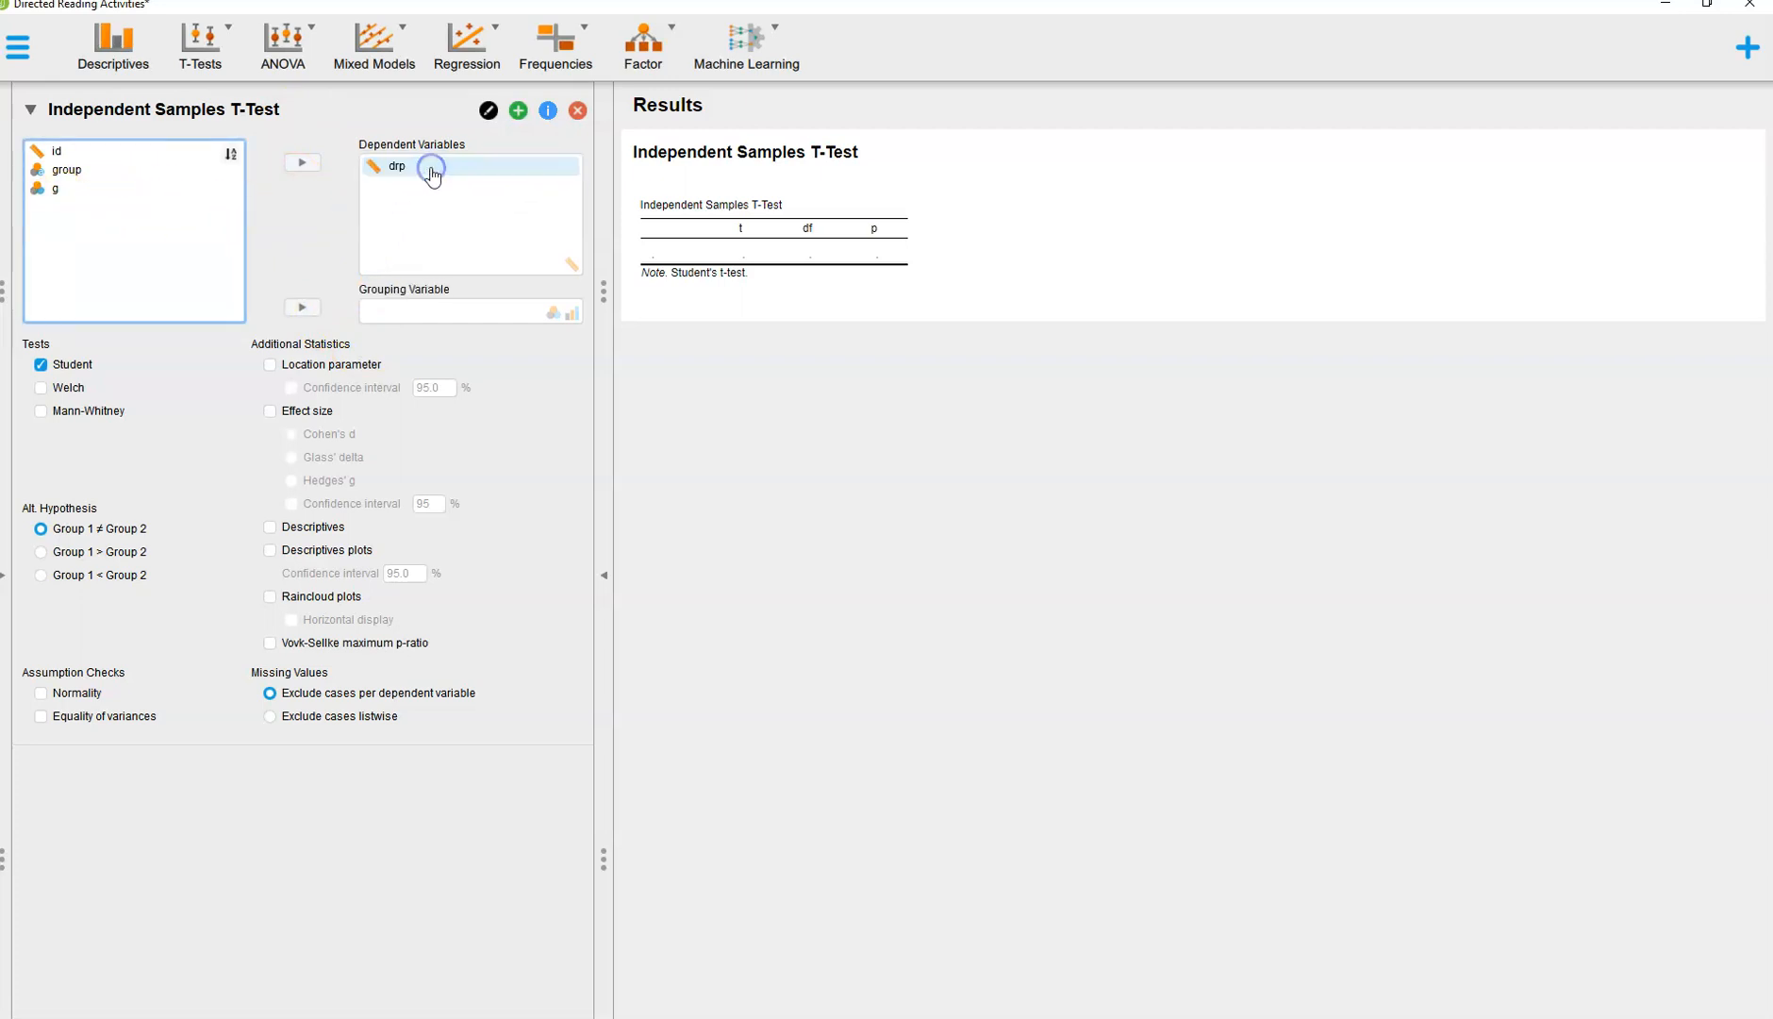
{"action": "left_click_drag", "start_coordinate": [49, 189], "coordinate": [415, 325]}
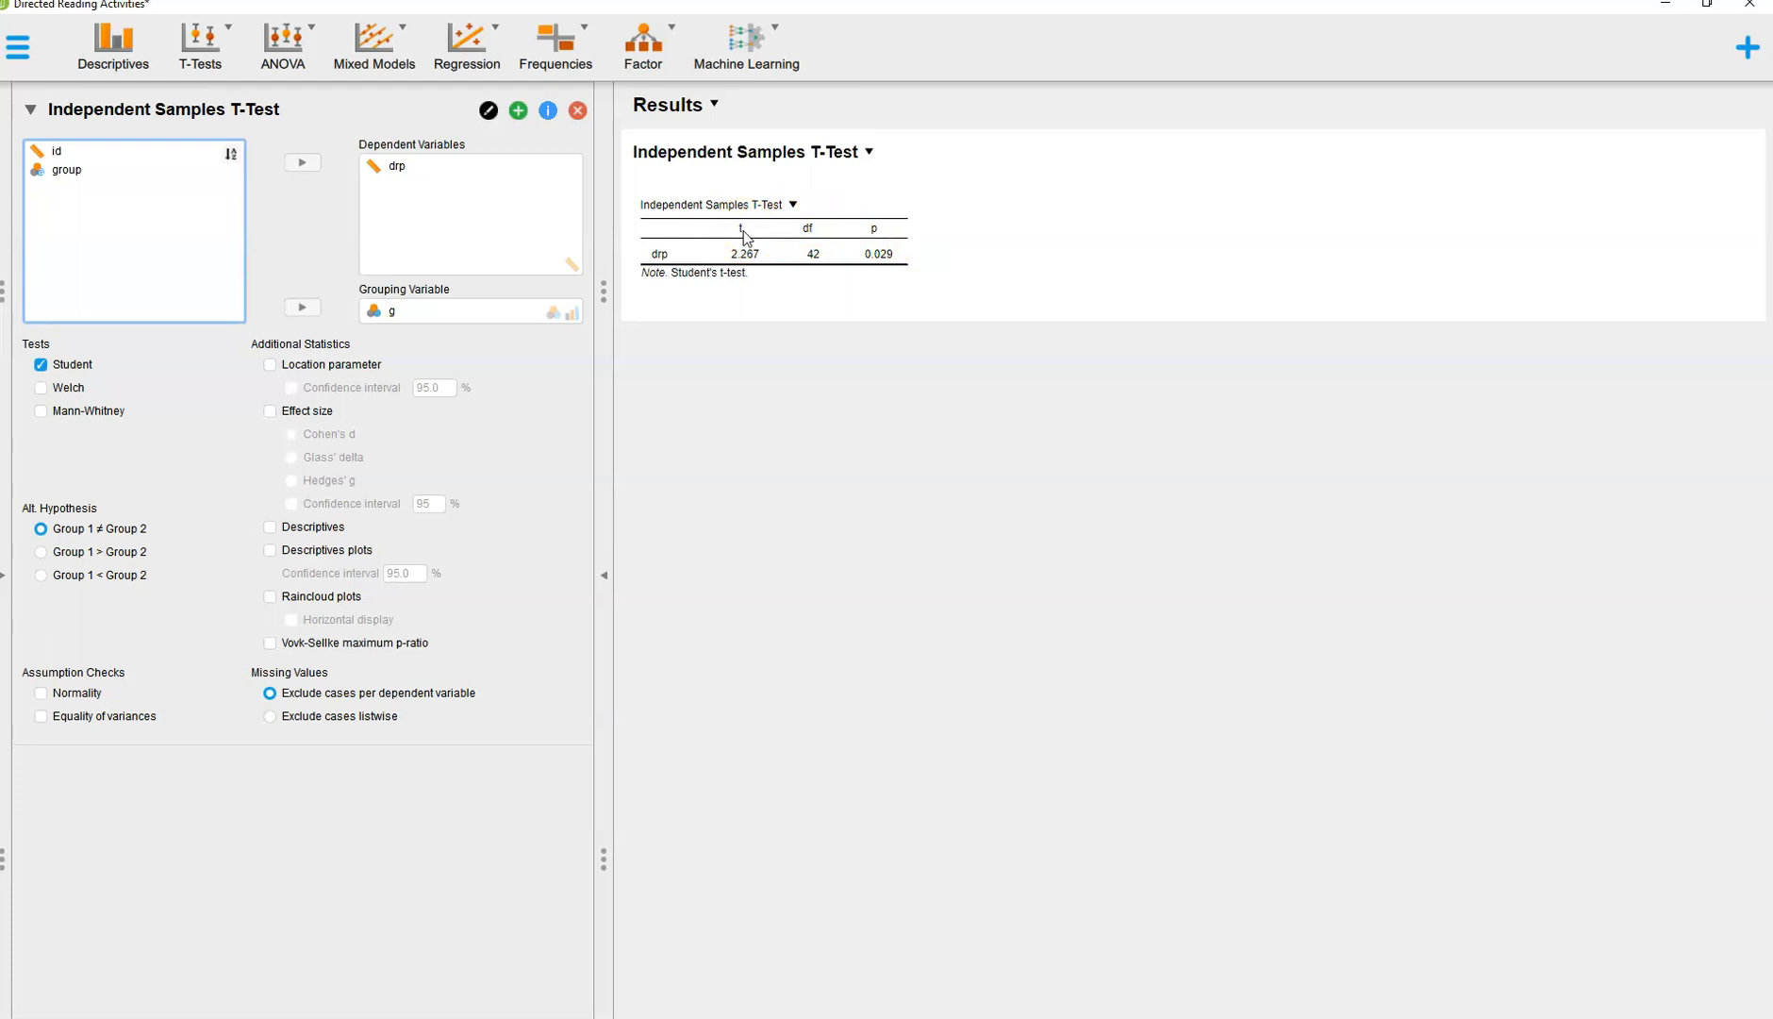
Add normality and equality of variances checks, Cohen's d effect size and descriptives to the independent samples t-test
{"action": "left_click", "coordinate": [44, 695]}
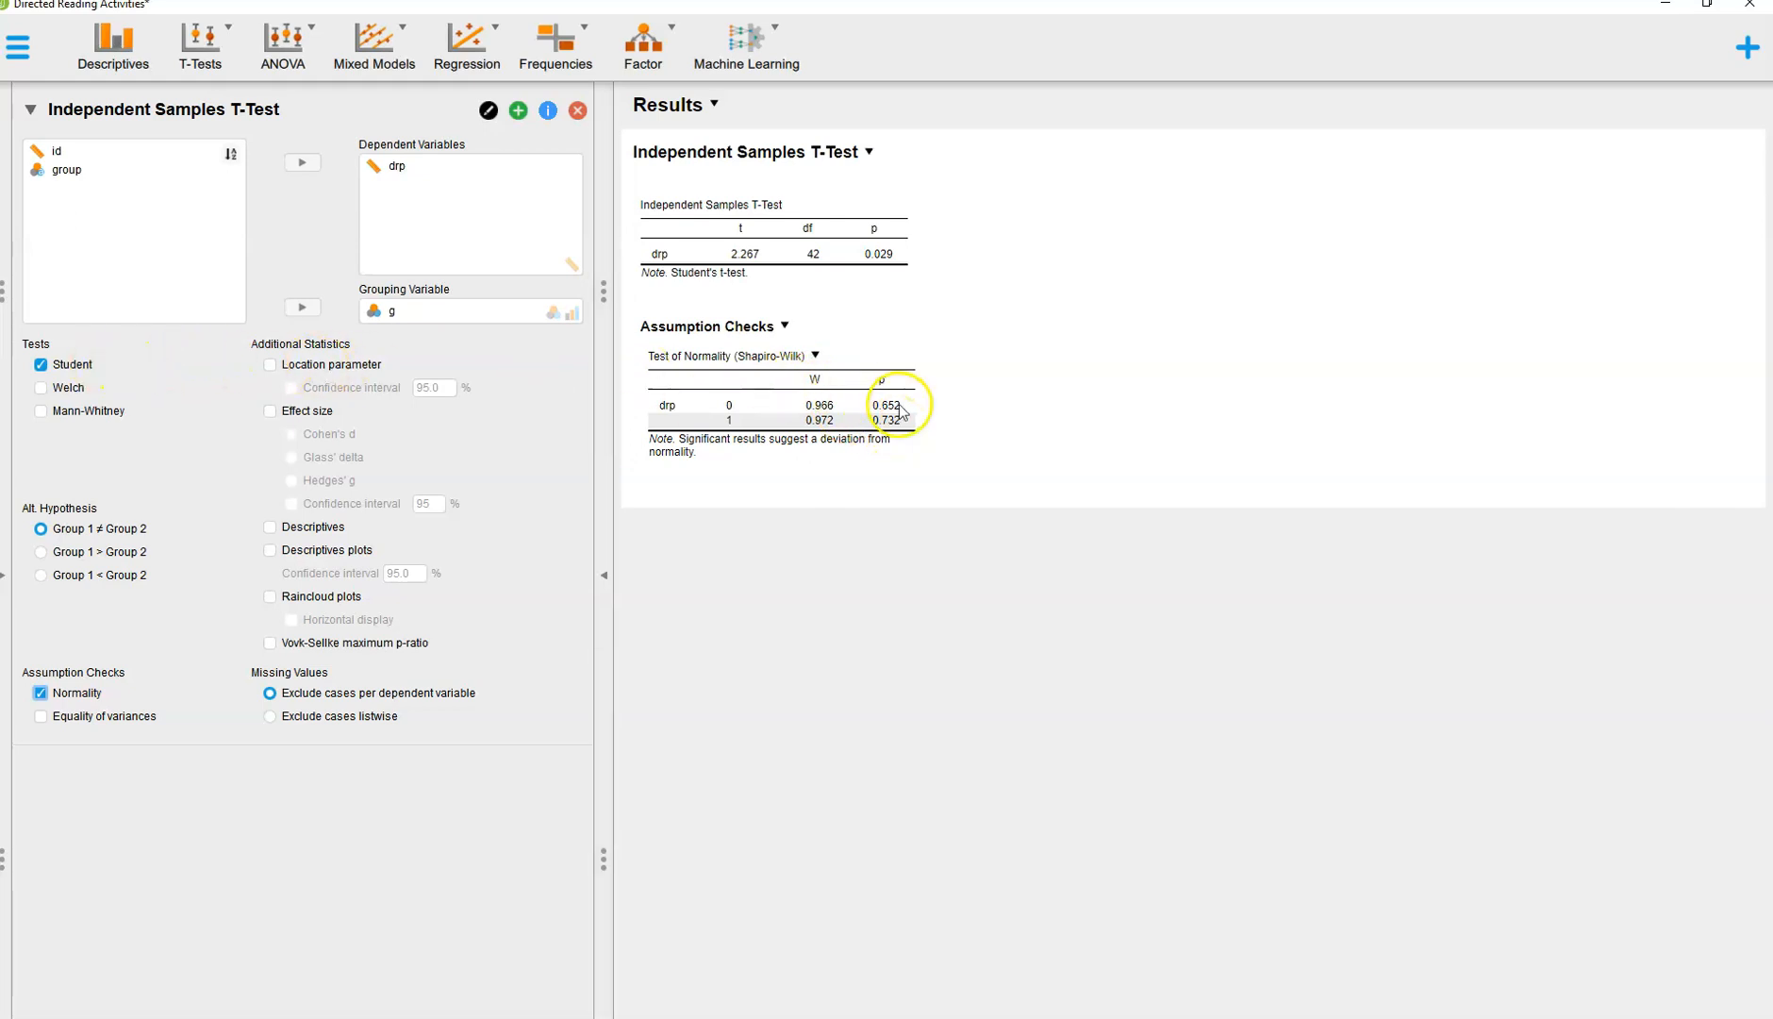
{"action": "left_click", "coordinate": [41, 719]}
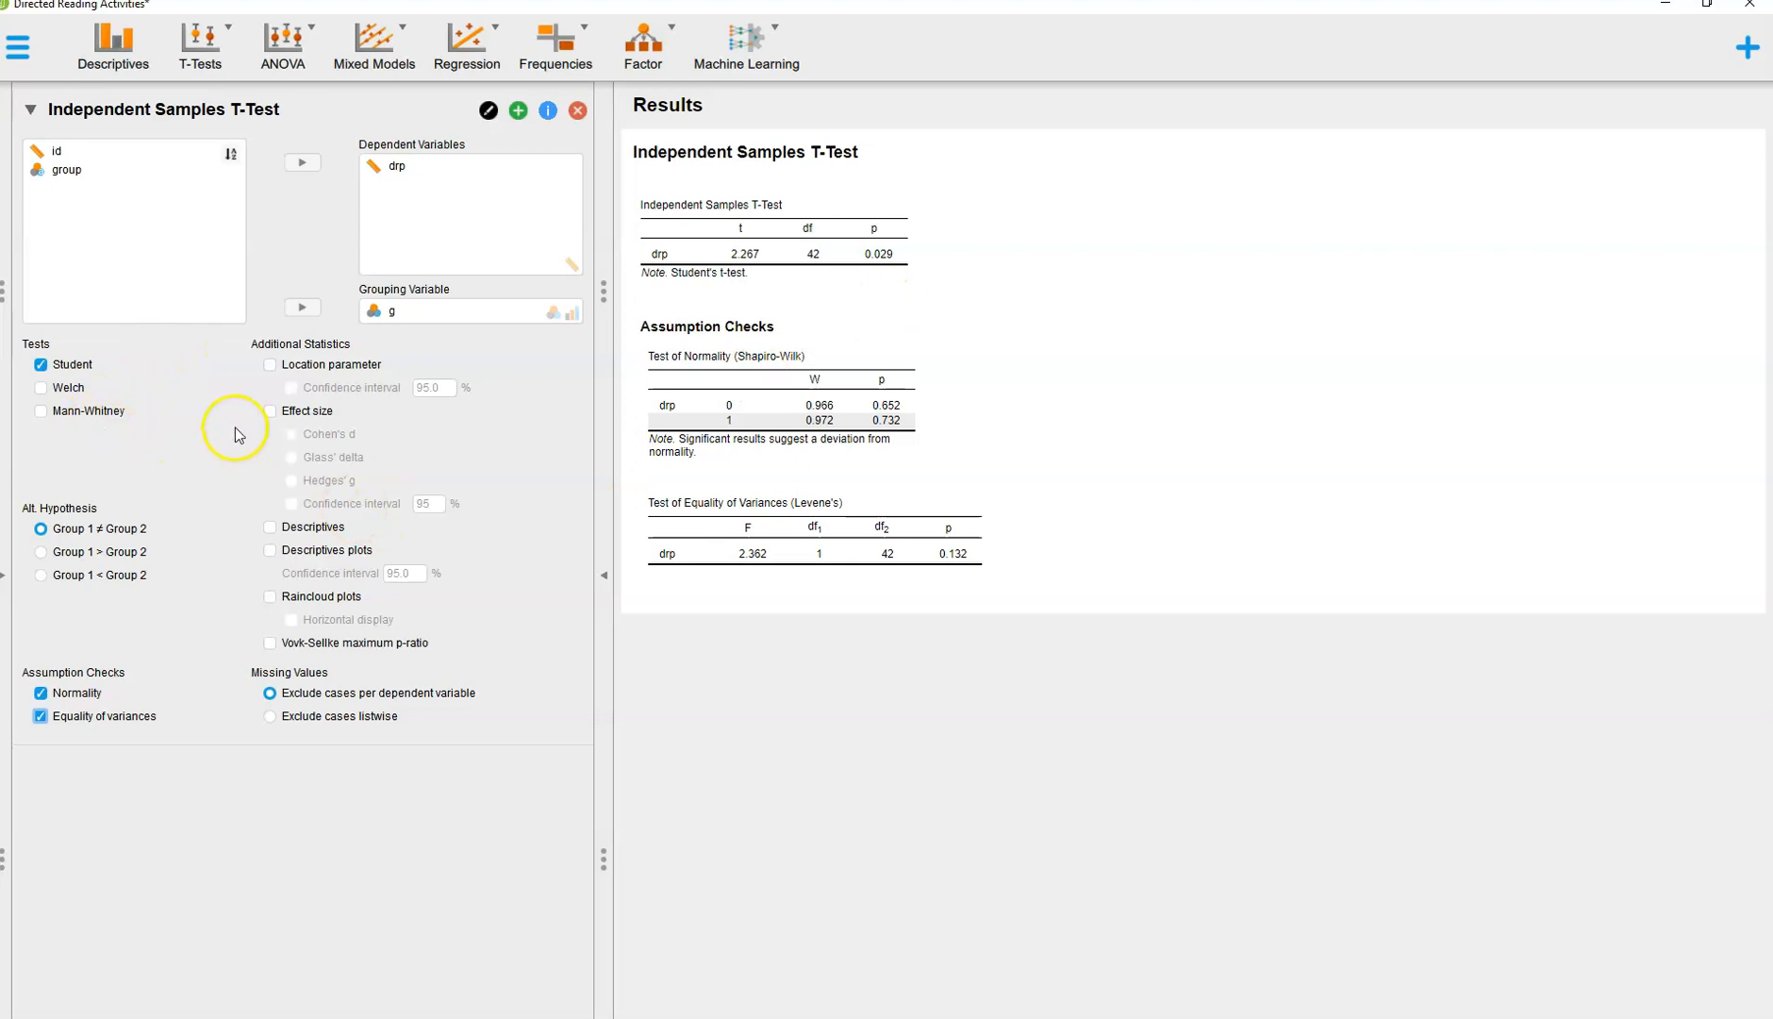
{"action": "left_click", "coordinate": [270, 412]}
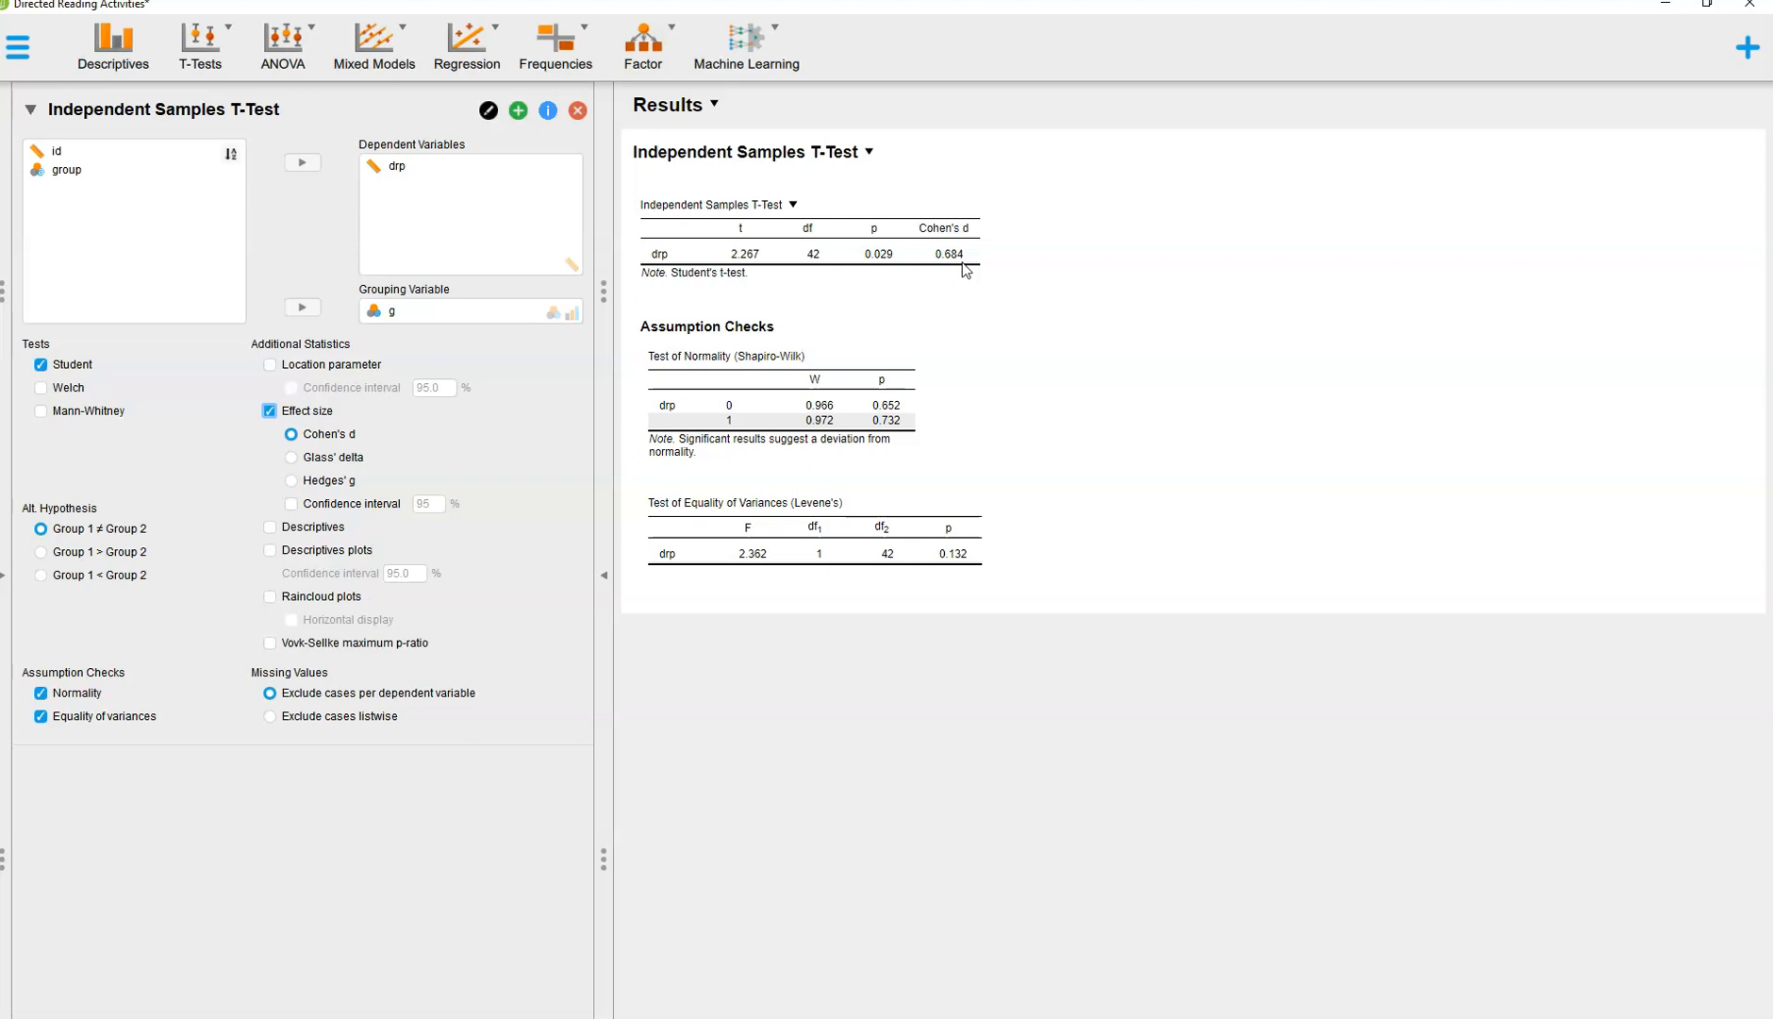
{"action": "left_click", "coordinate": [271, 534]}
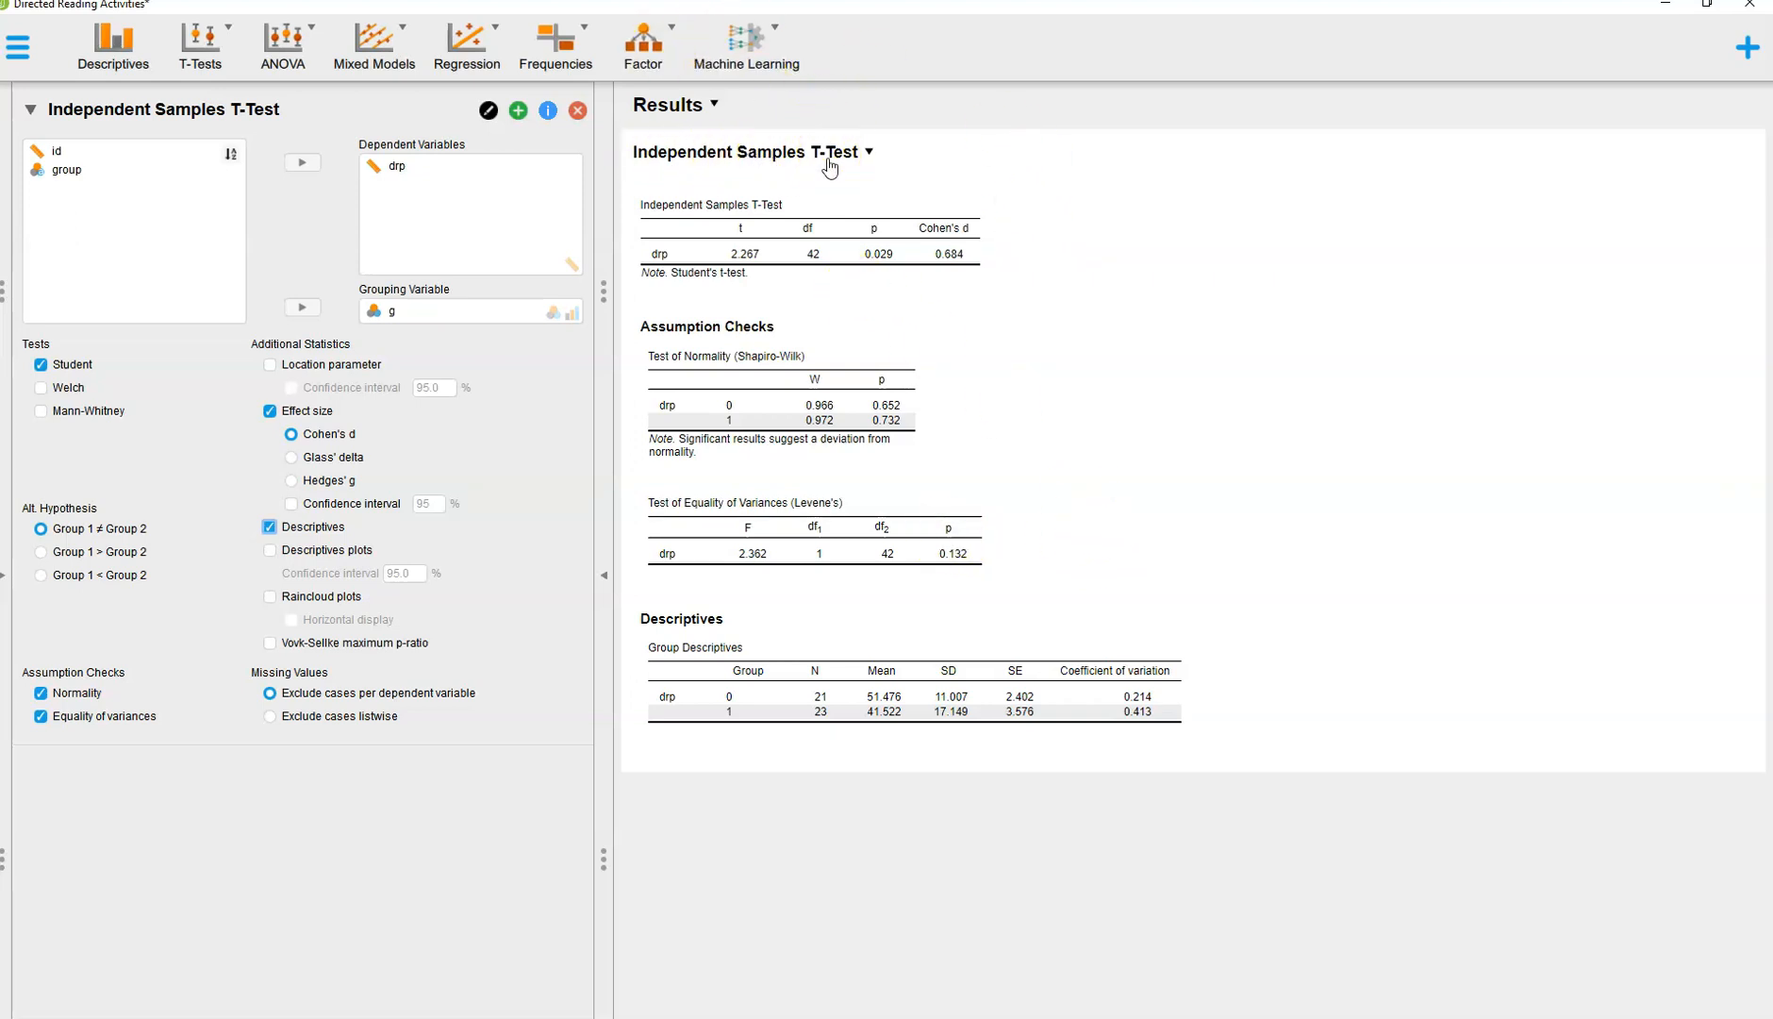
Open the Moon and Aggression data set from the data library's T-Tests category and maximize its window
{"action": "left_click", "coordinate": [21, 47]}
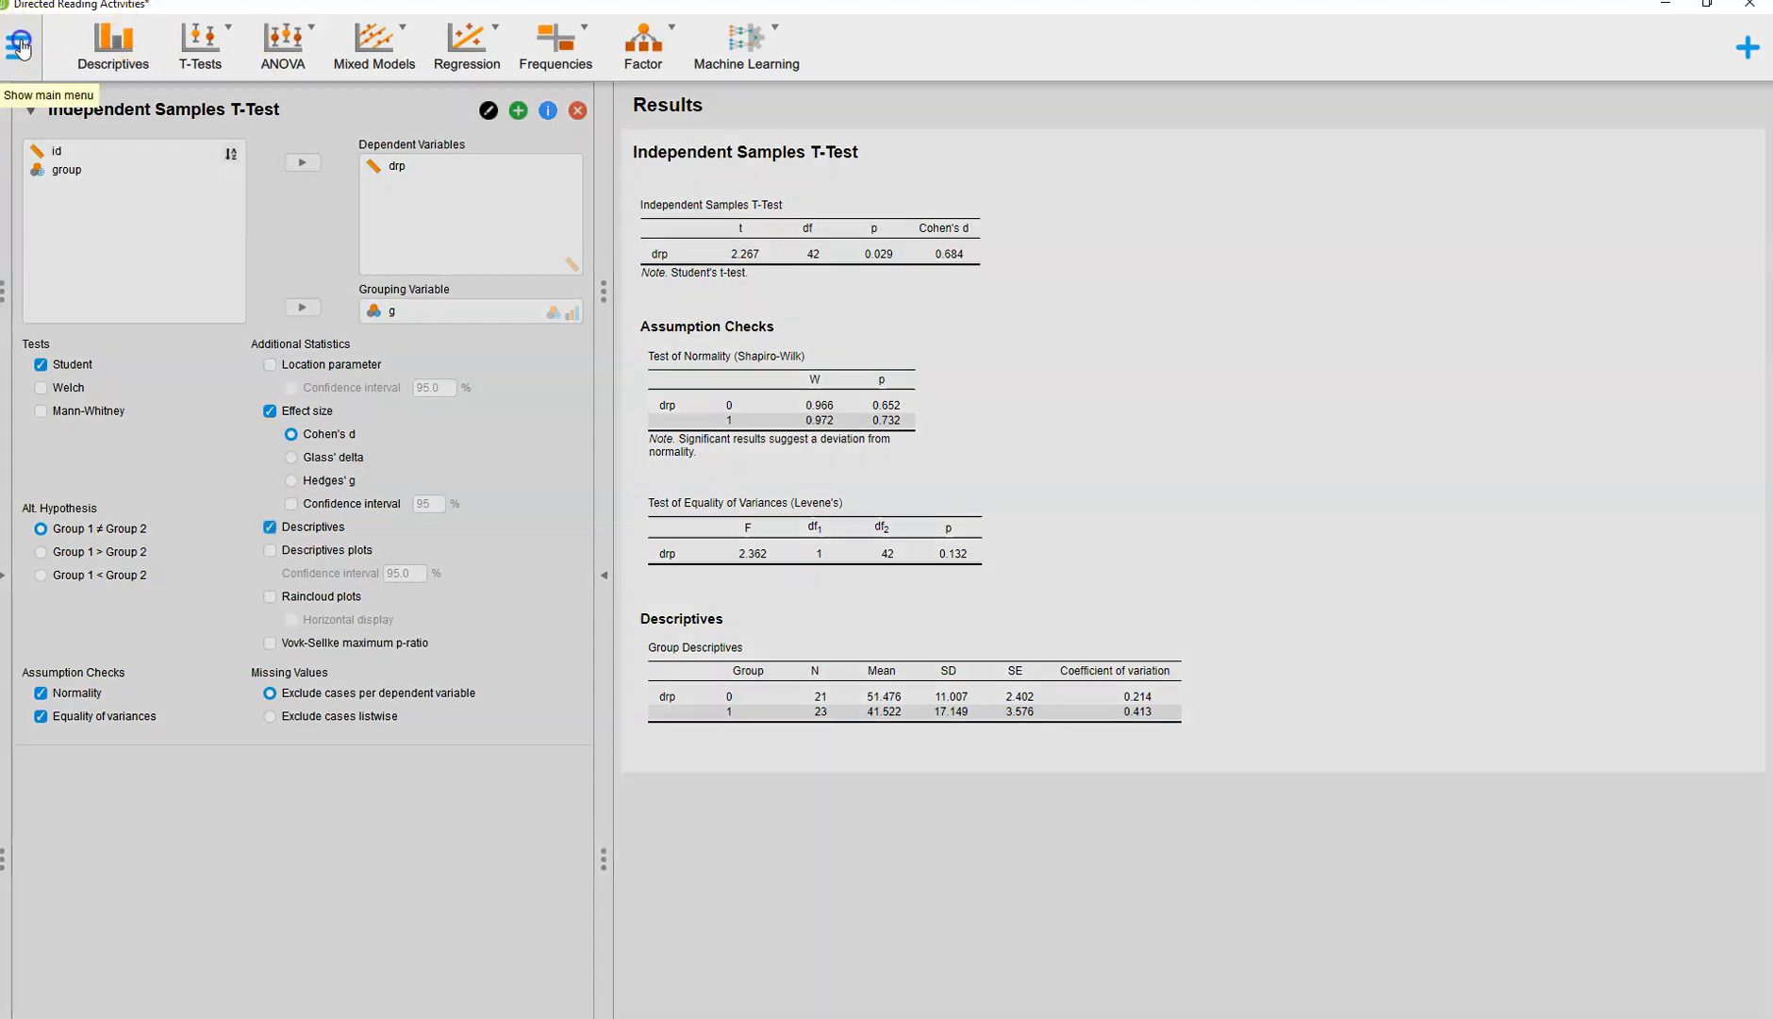
{"action": "left_click", "coordinate": [34, 109]}
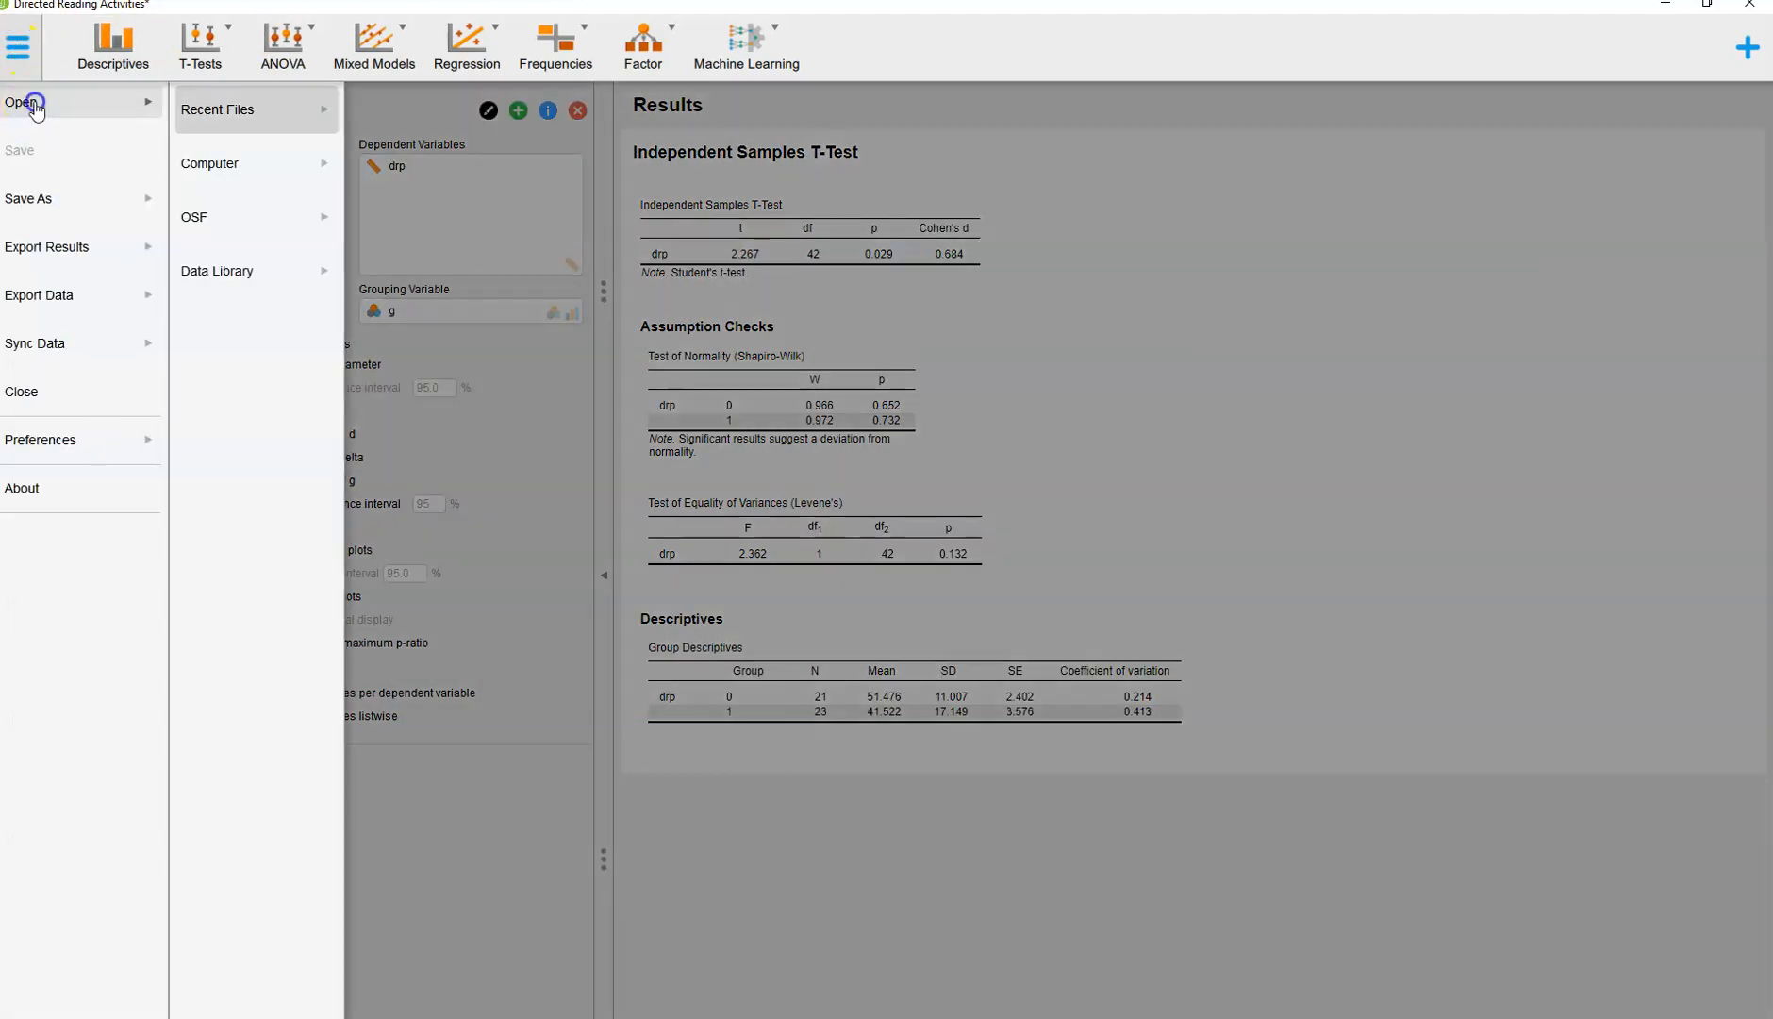
{"action": "left_click", "coordinate": [253, 270]}
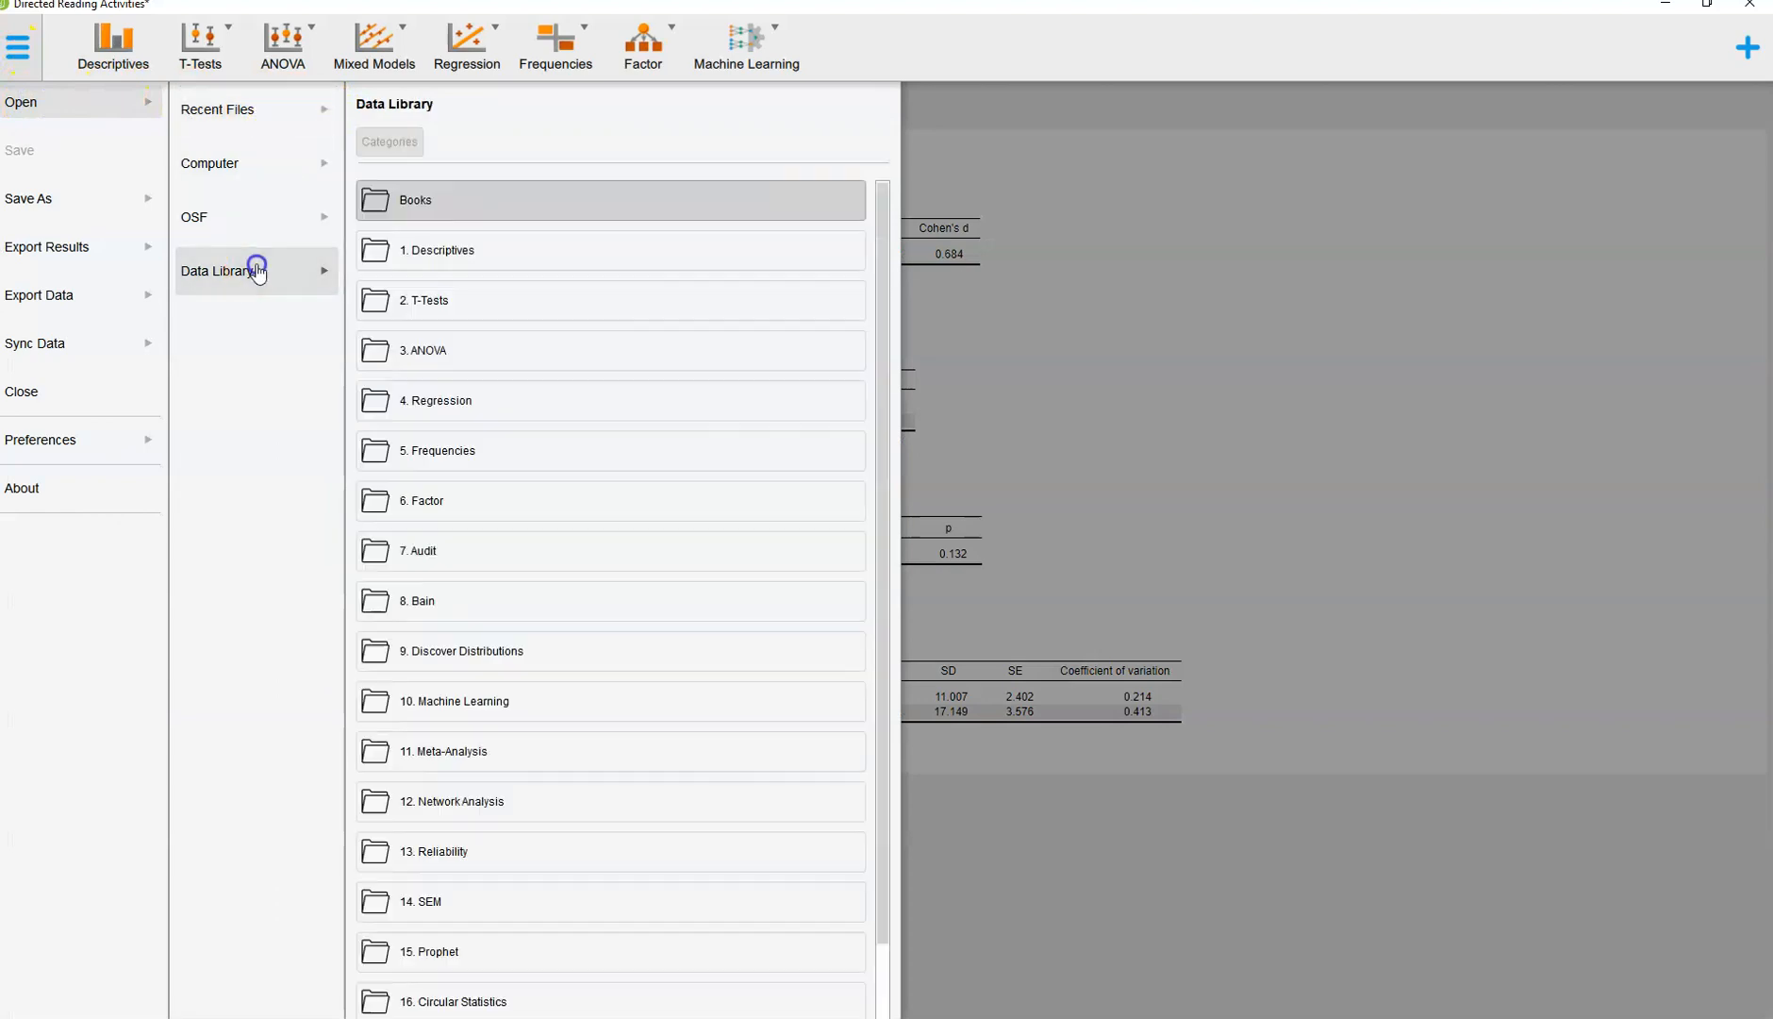
{"action": "left_click", "coordinate": [461, 300]}
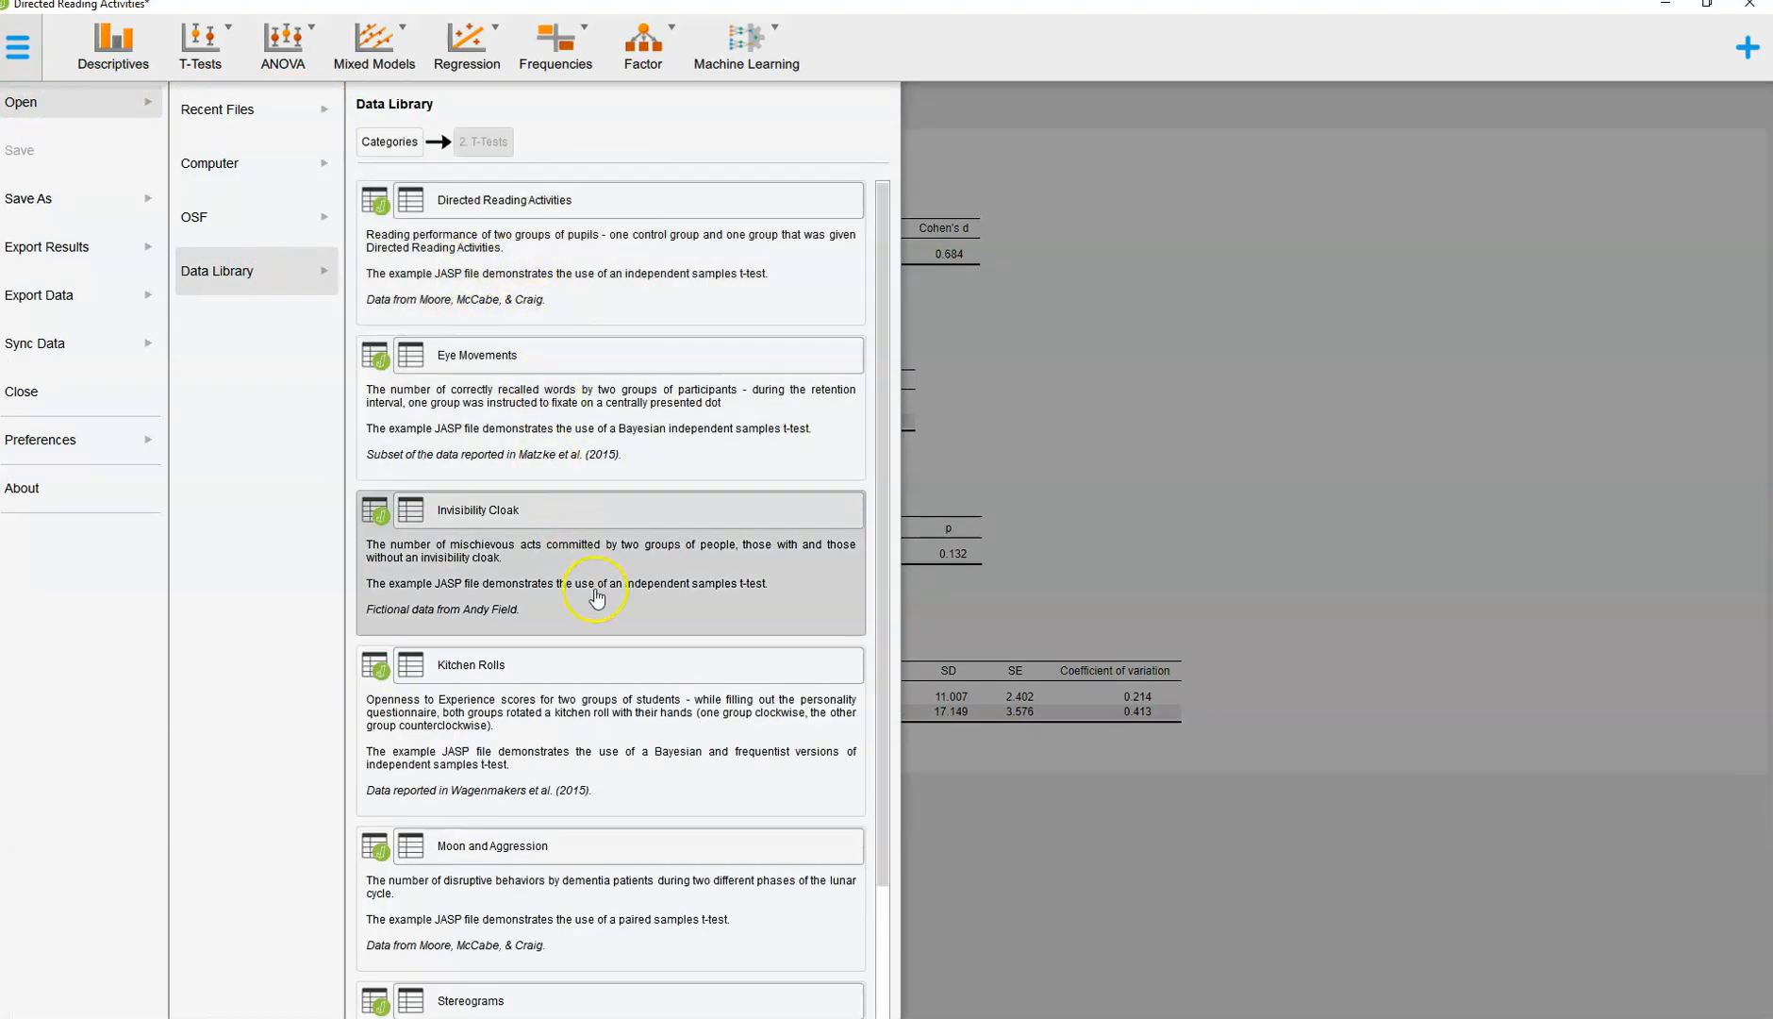
{"action": "left_click", "coordinate": [524, 854]}
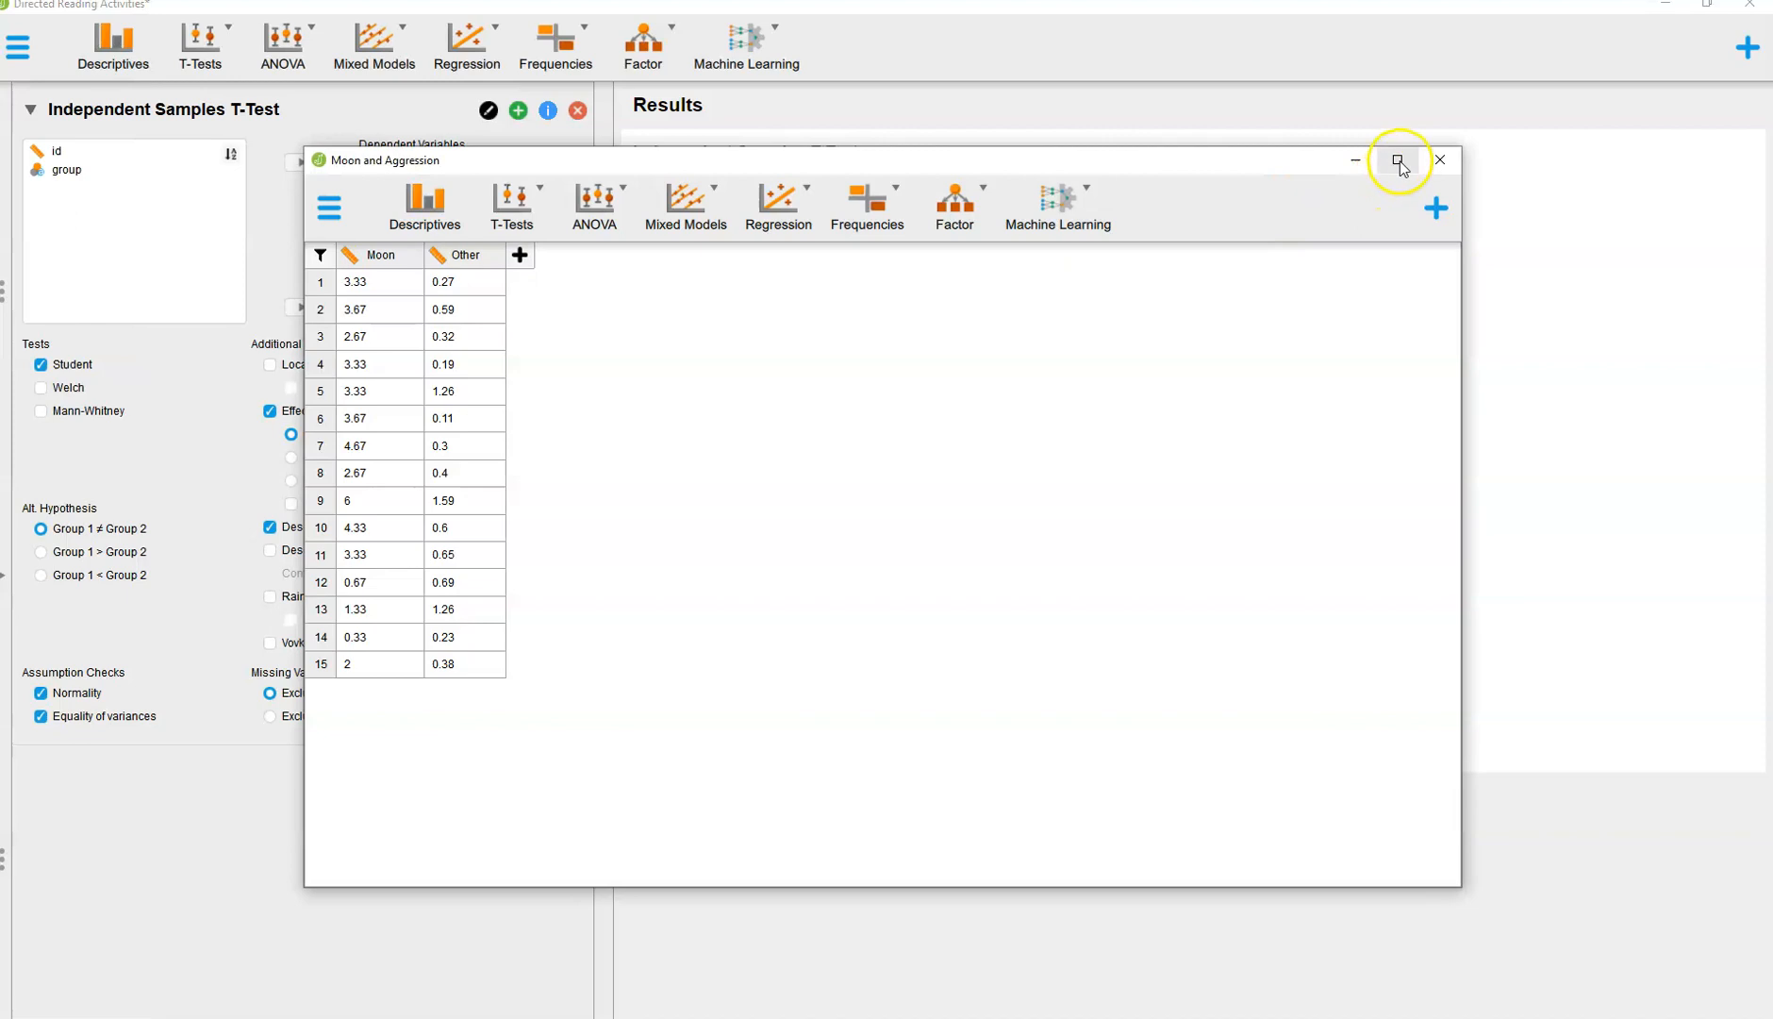
{"action": "left_click", "coordinate": [1395, 159]}
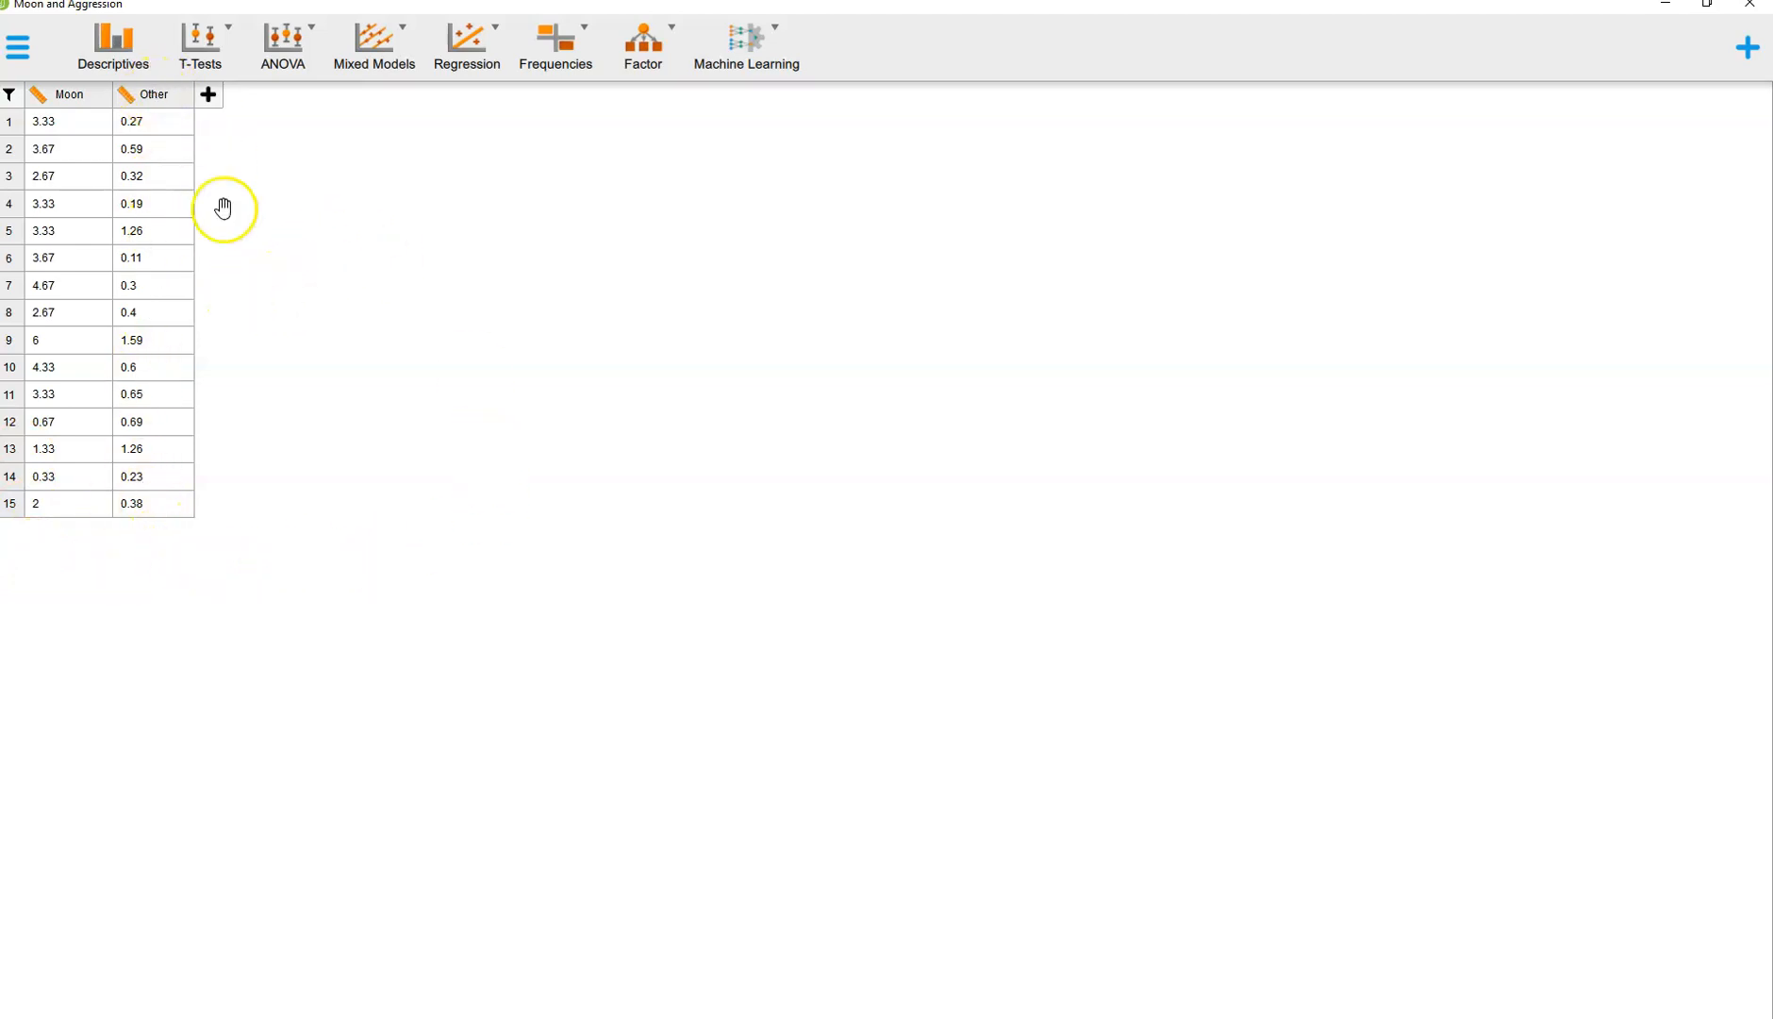
Set up a classical paired samples t-test with Moon and Other as the variable pair
{"action": "left_click", "coordinate": [201, 50]}
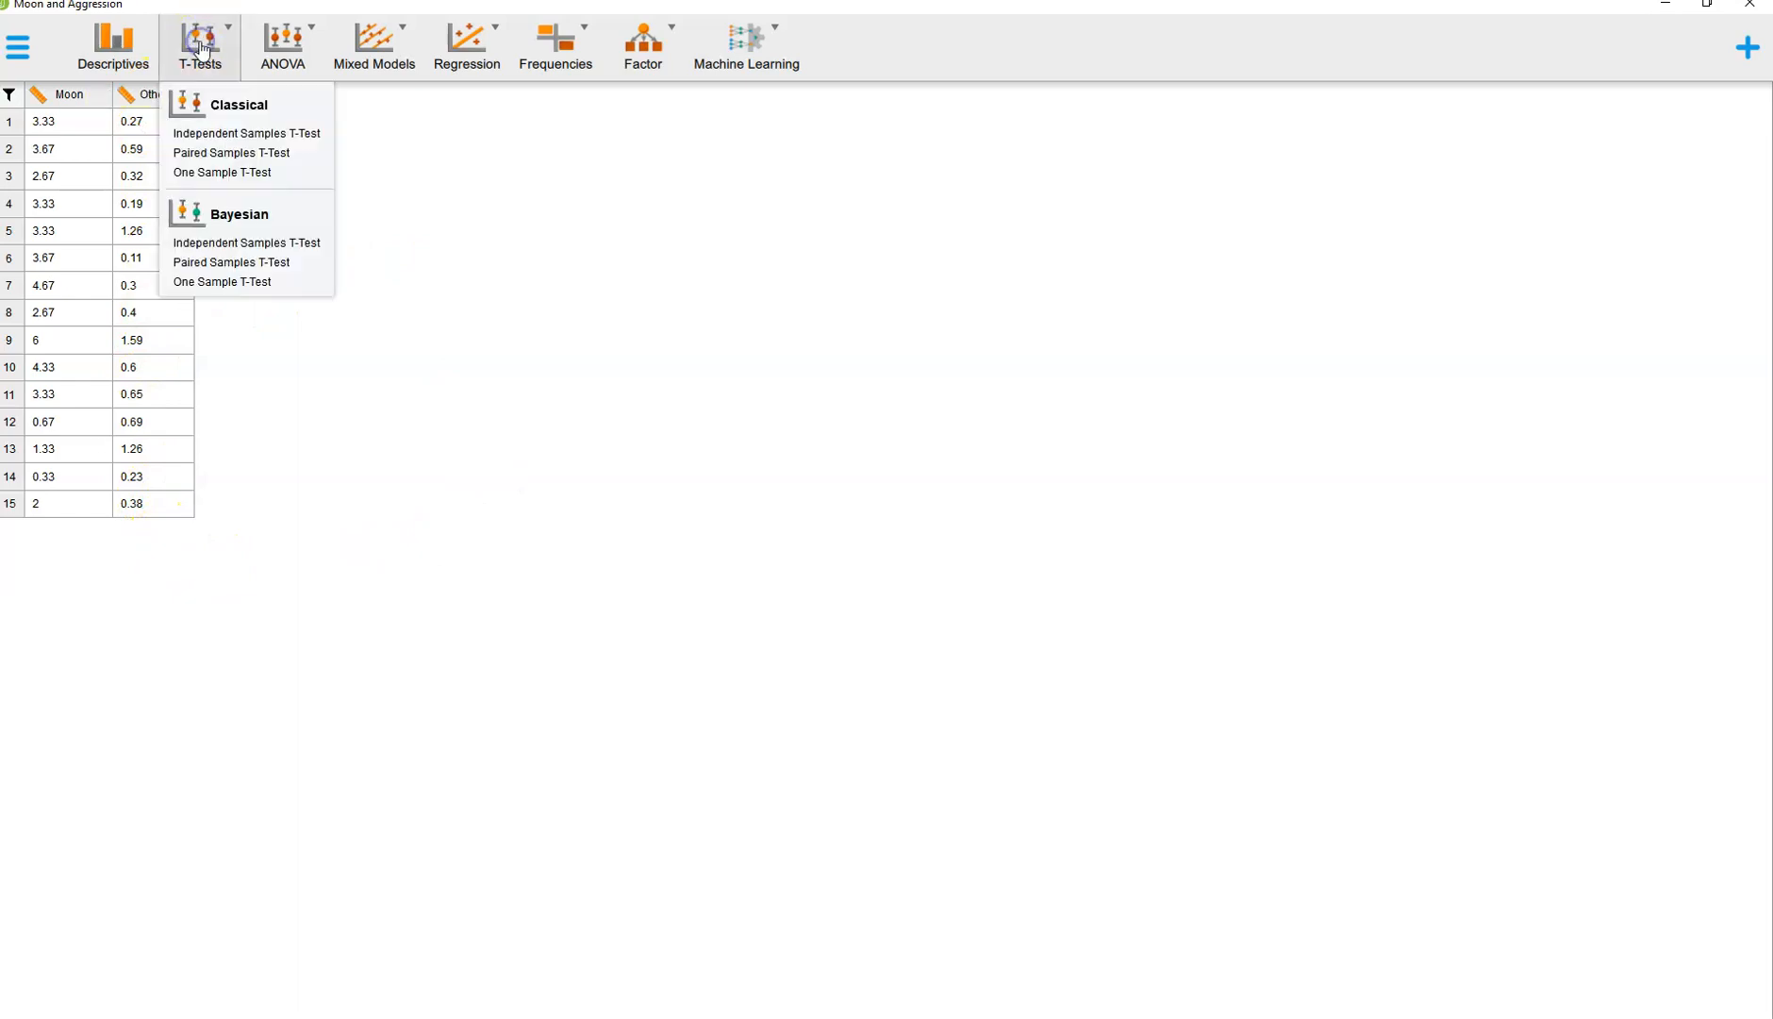
{"action": "left_click", "coordinate": [226, 150]}
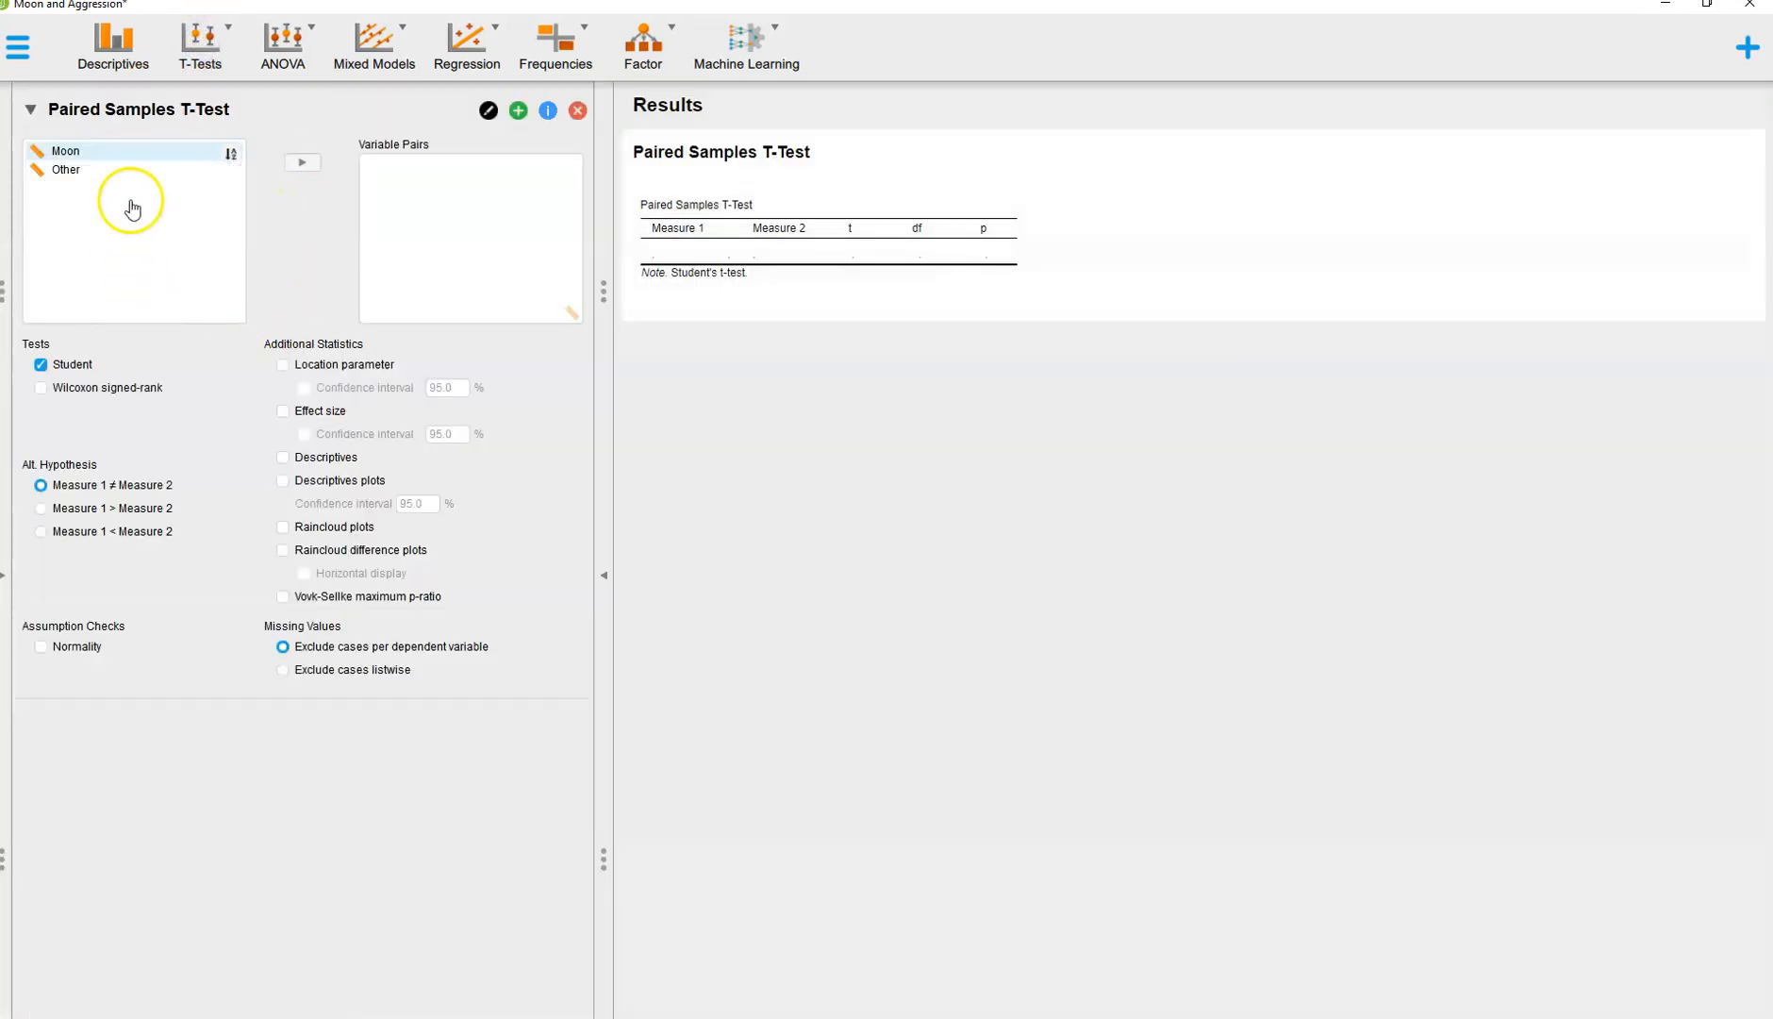
{"action": "double_click", "coordinate": [74, 158]}
{"action": "double_click", "coordinate": [67, 173]}
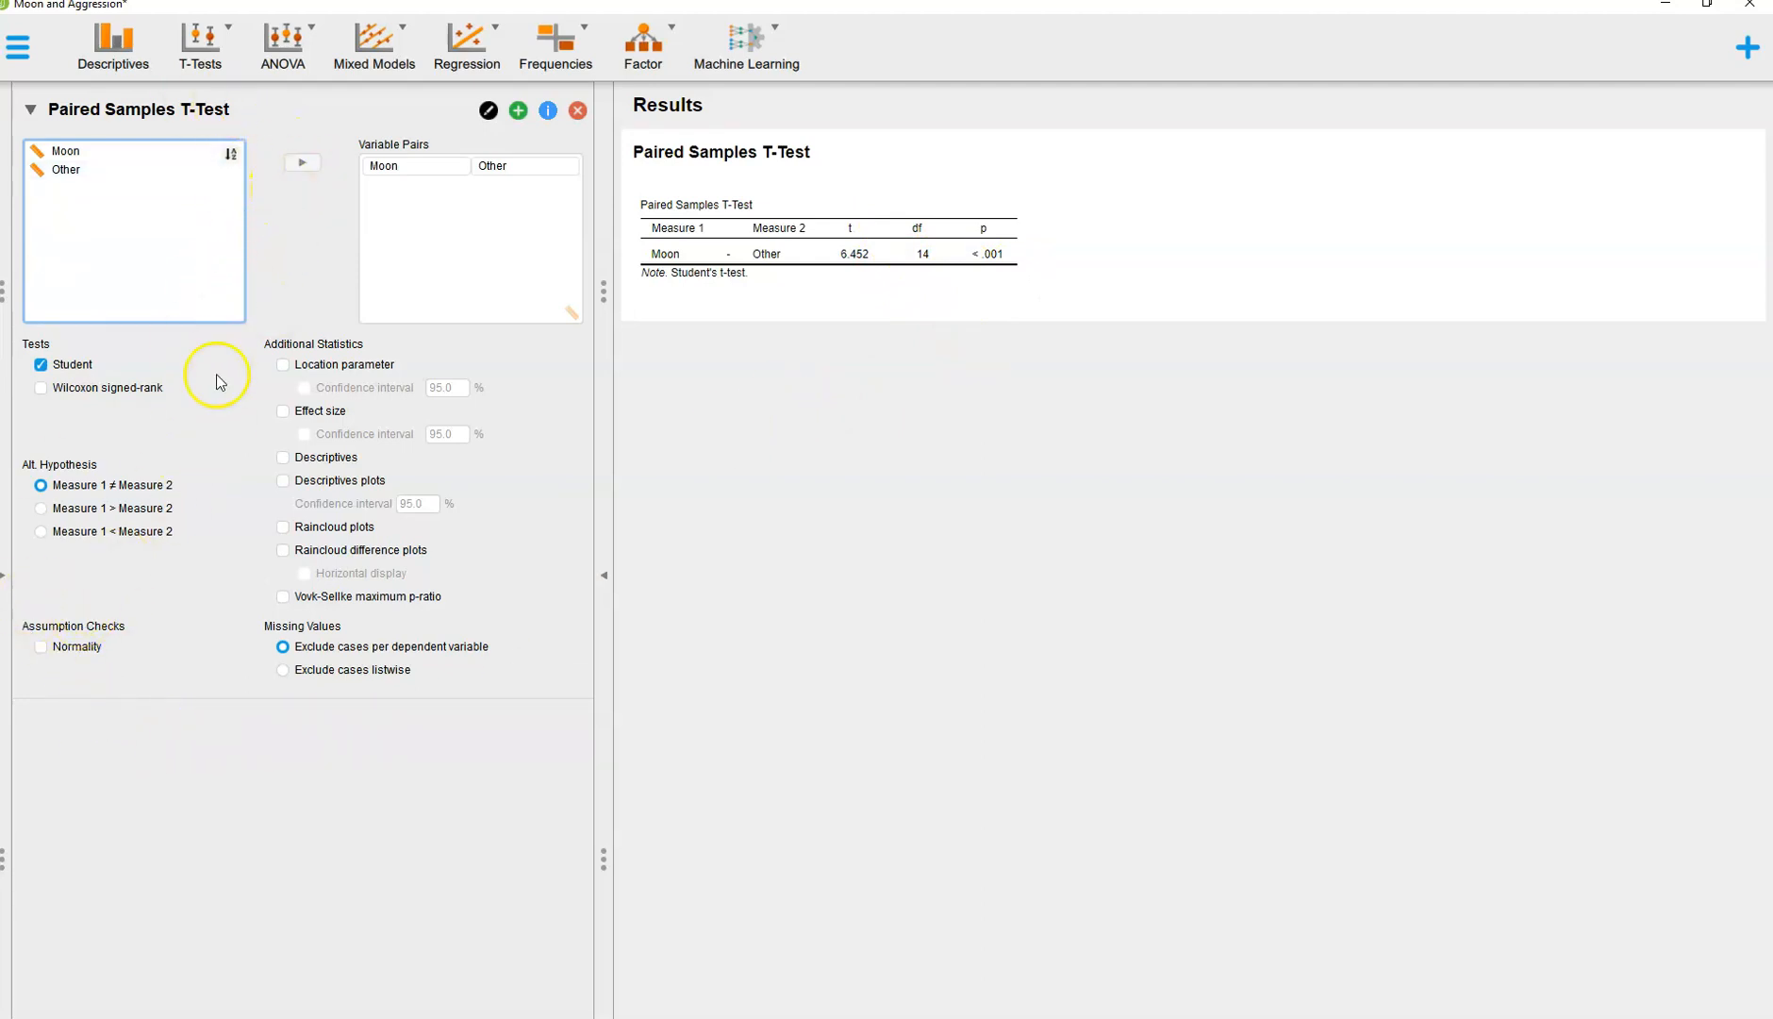
Add the normality check, effect size and descriptives to the paired samples t-test
{"action": "left_click", "coordinate": [40, 649]}
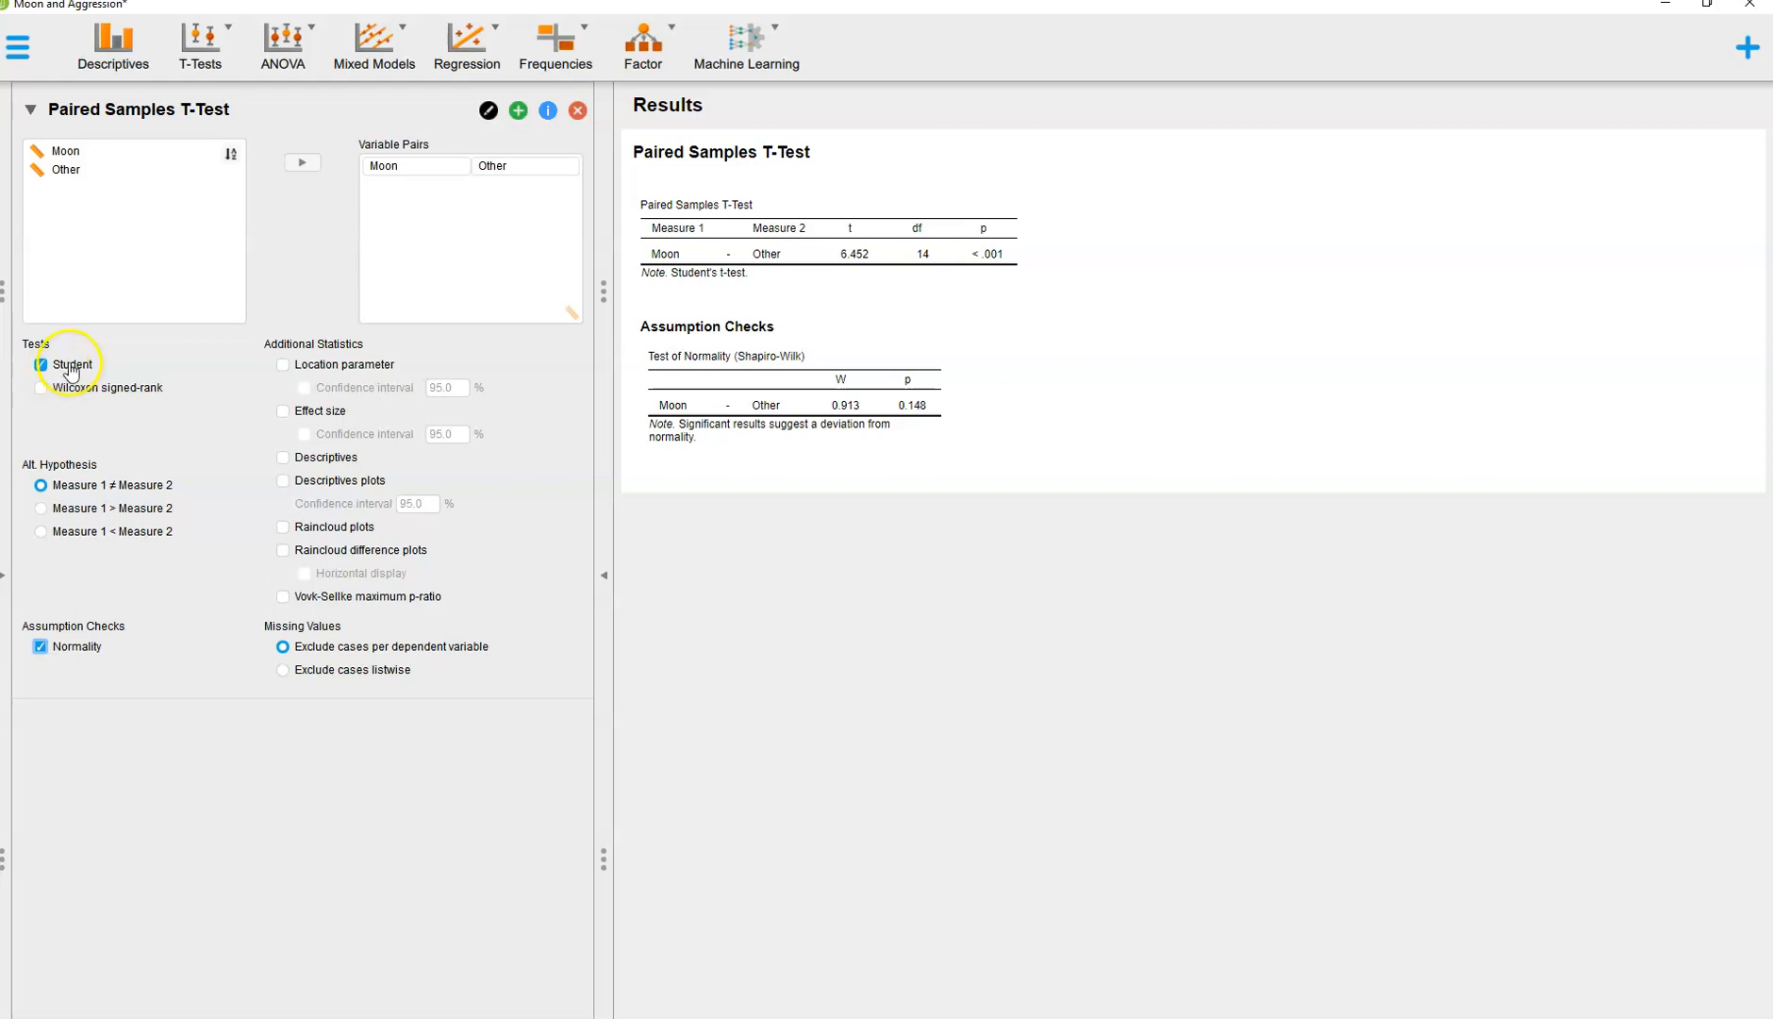
{"action": "left_click", "coordinate": [284, 412]}
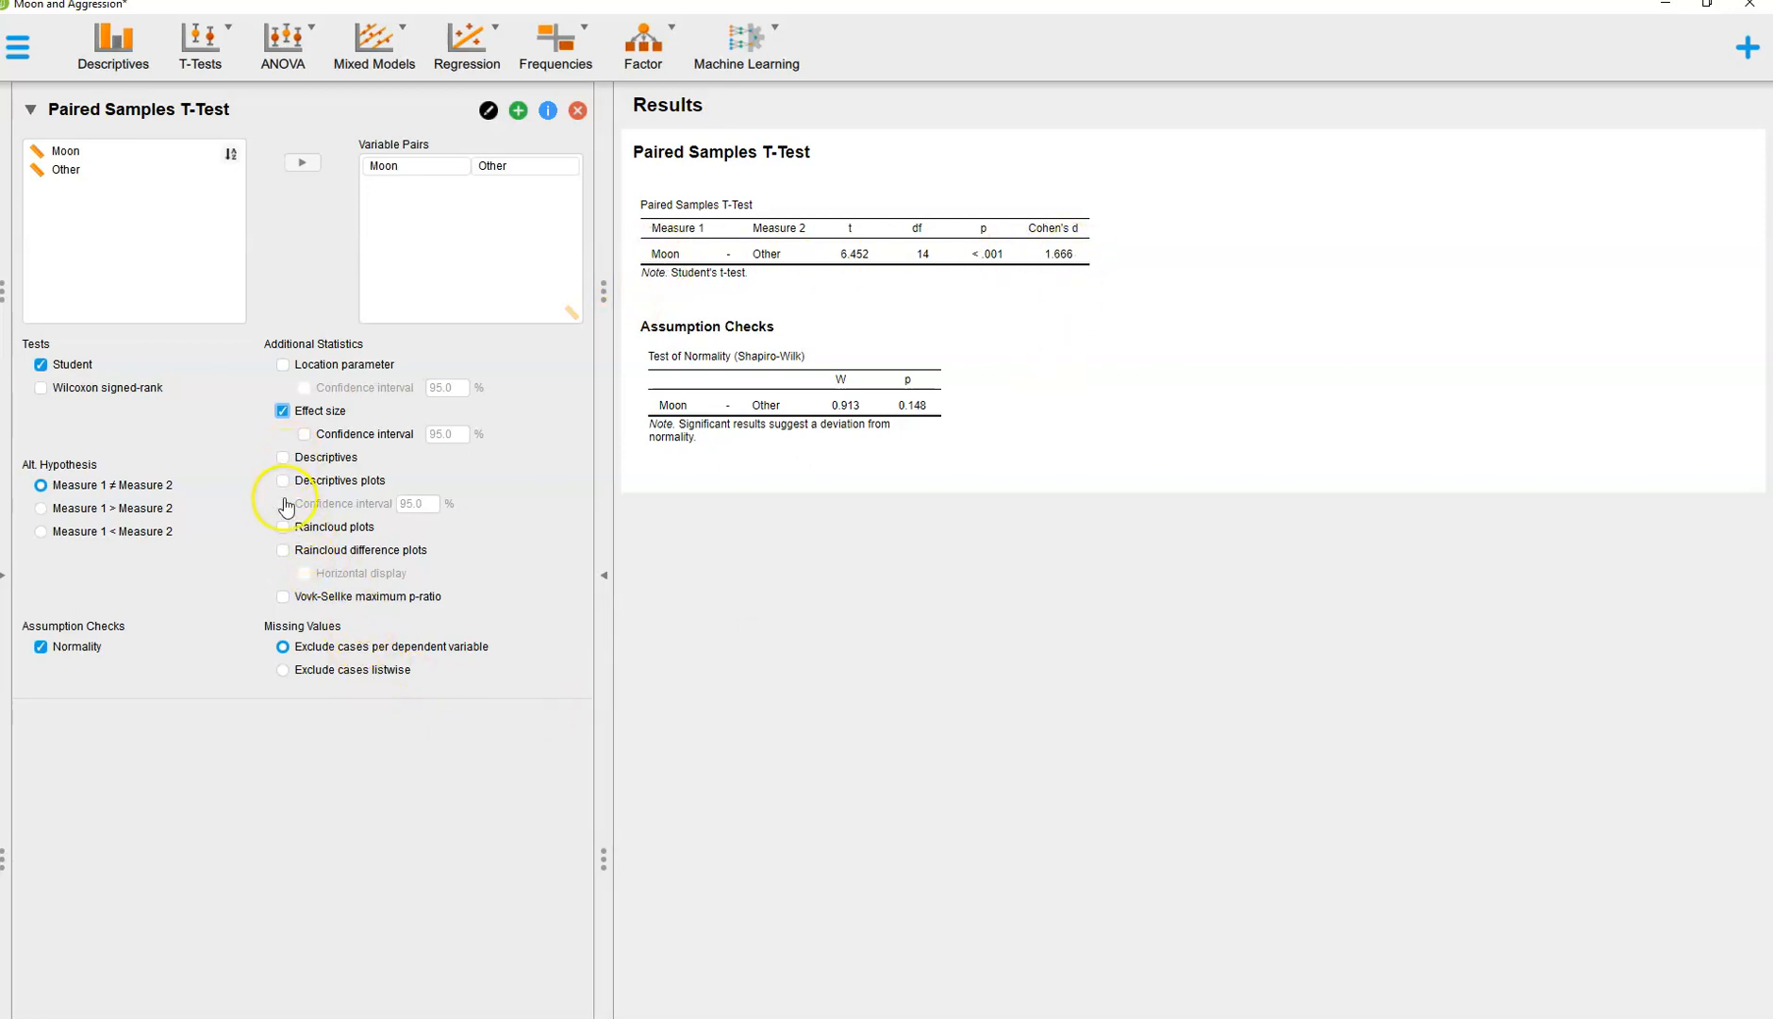
{"action": "left_click", "coordinate": [282, 458]}
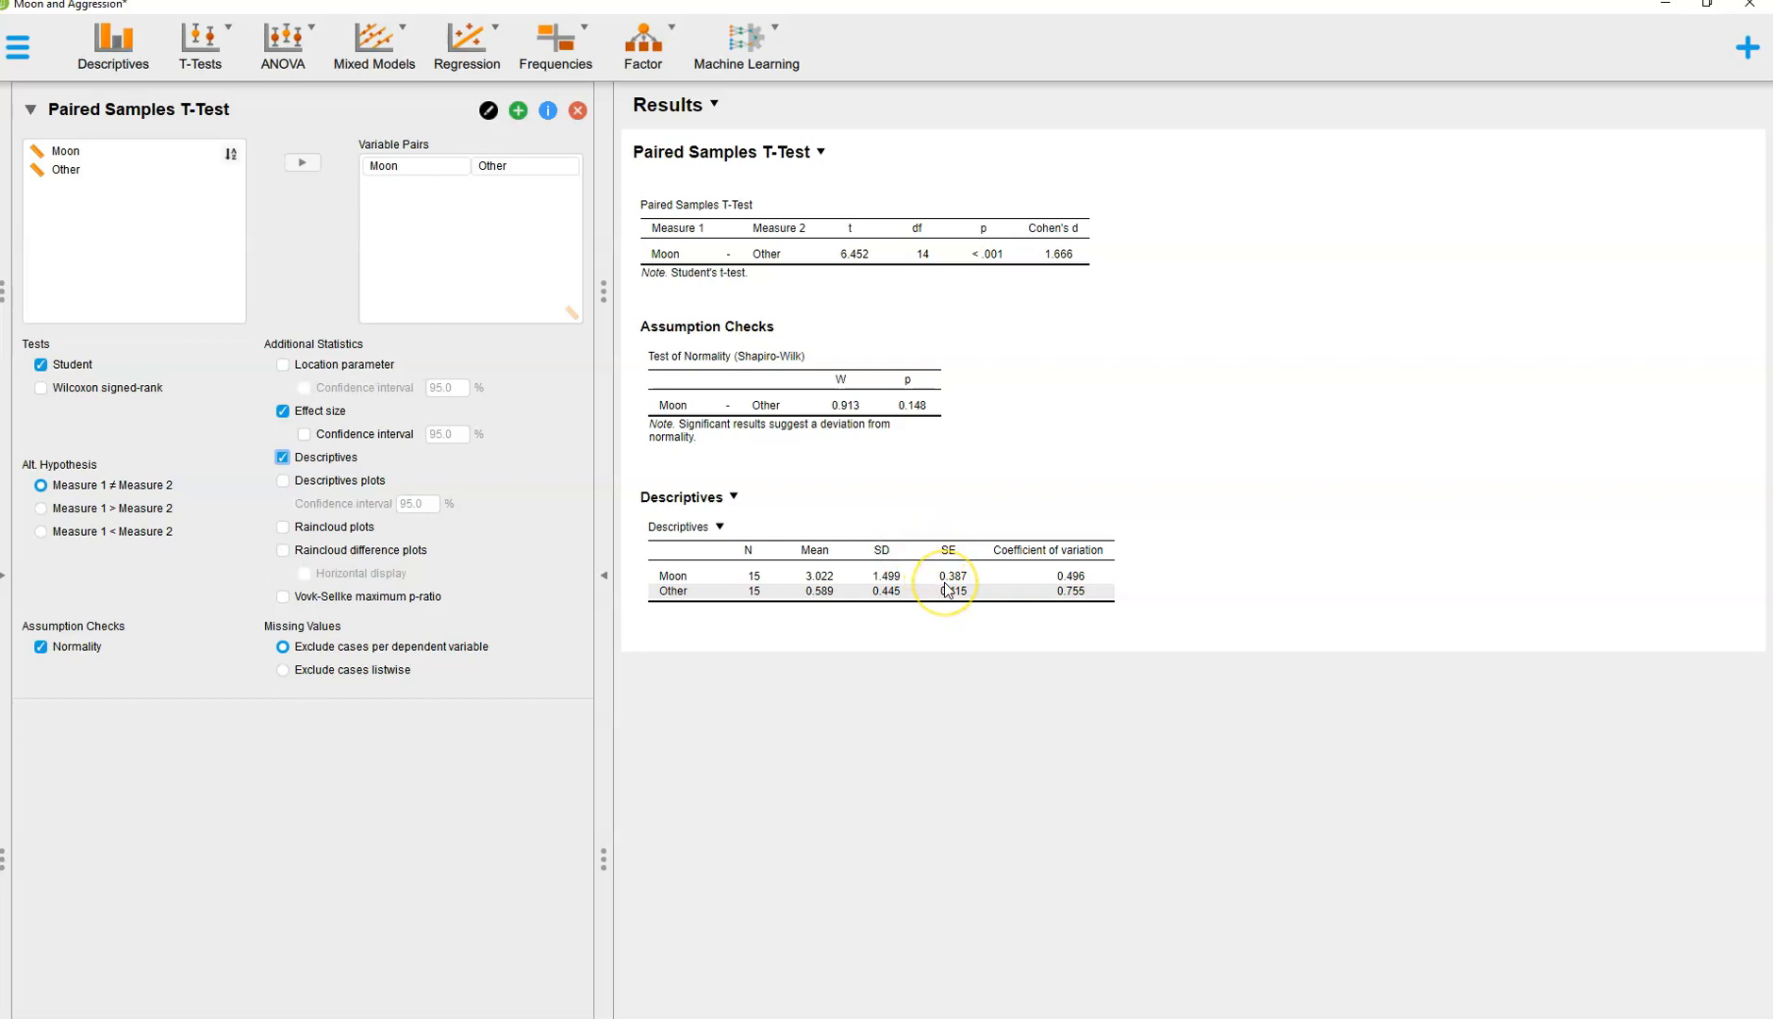
Open the Directed Reading Activities data set from the data library's T-Tests category and look through its rows
{"action": "left_click", "coordinate": [17, 51]}
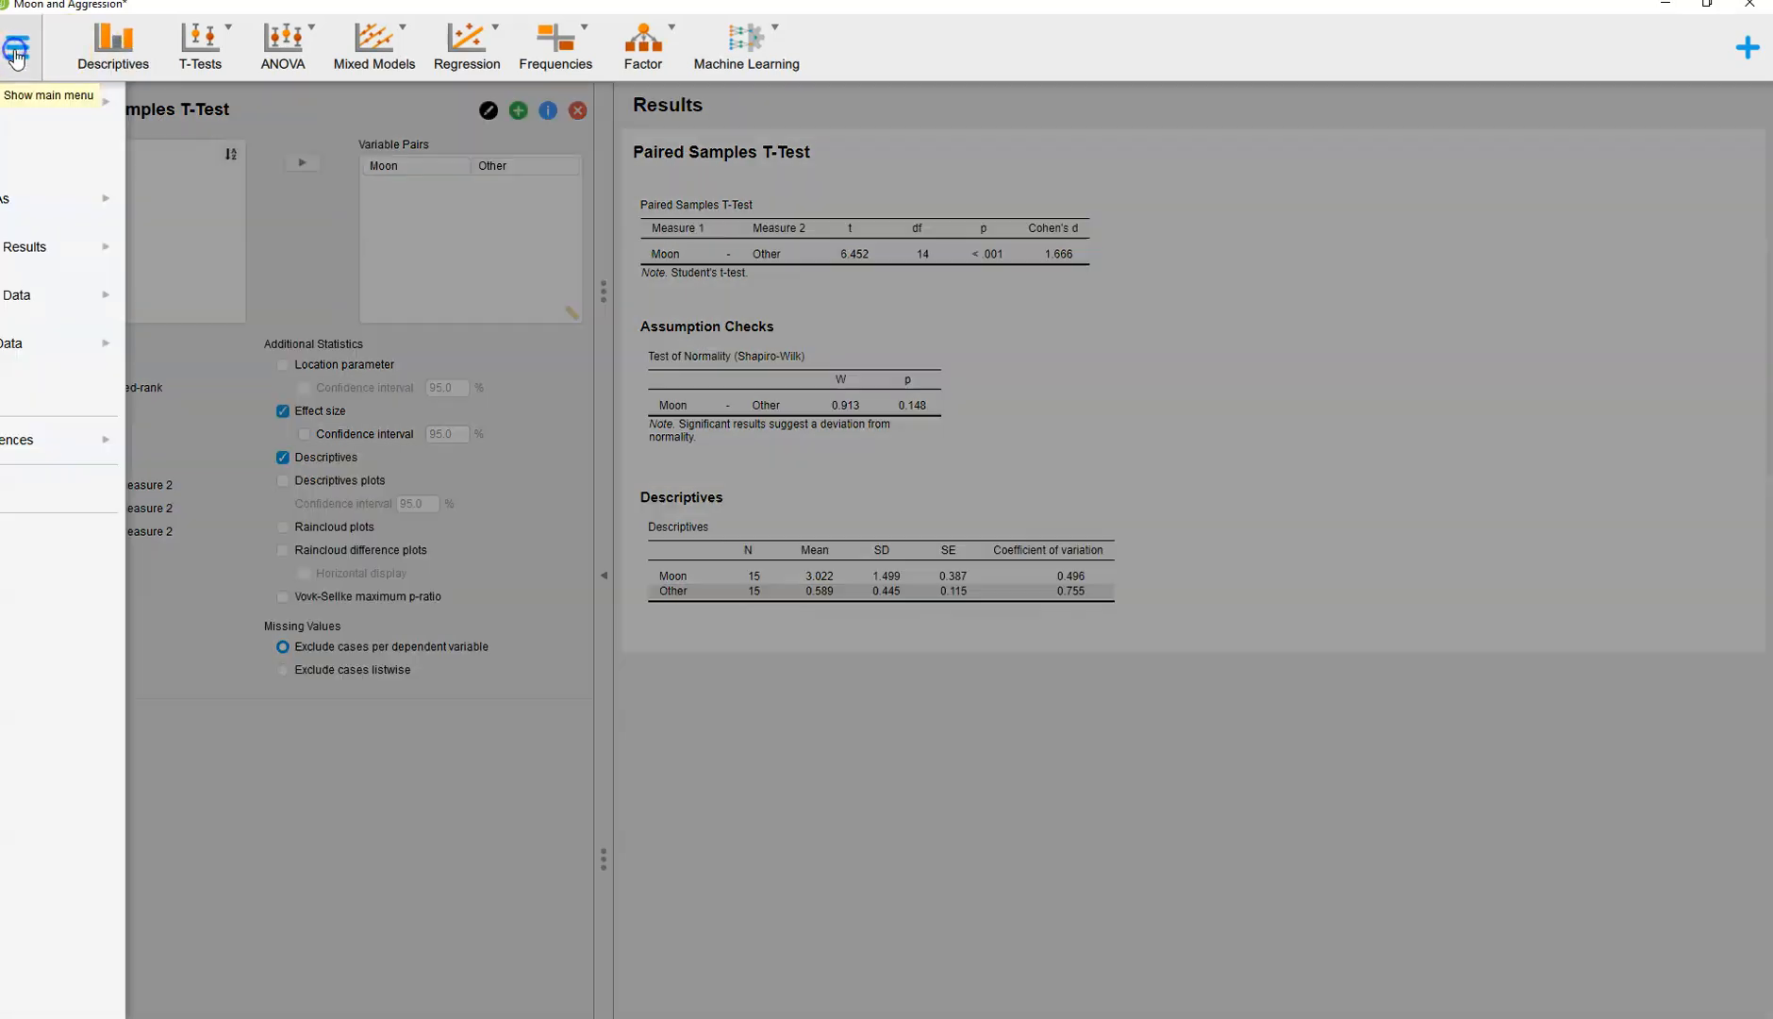
{"action": "left_click", "coordinate": [30, 100]}
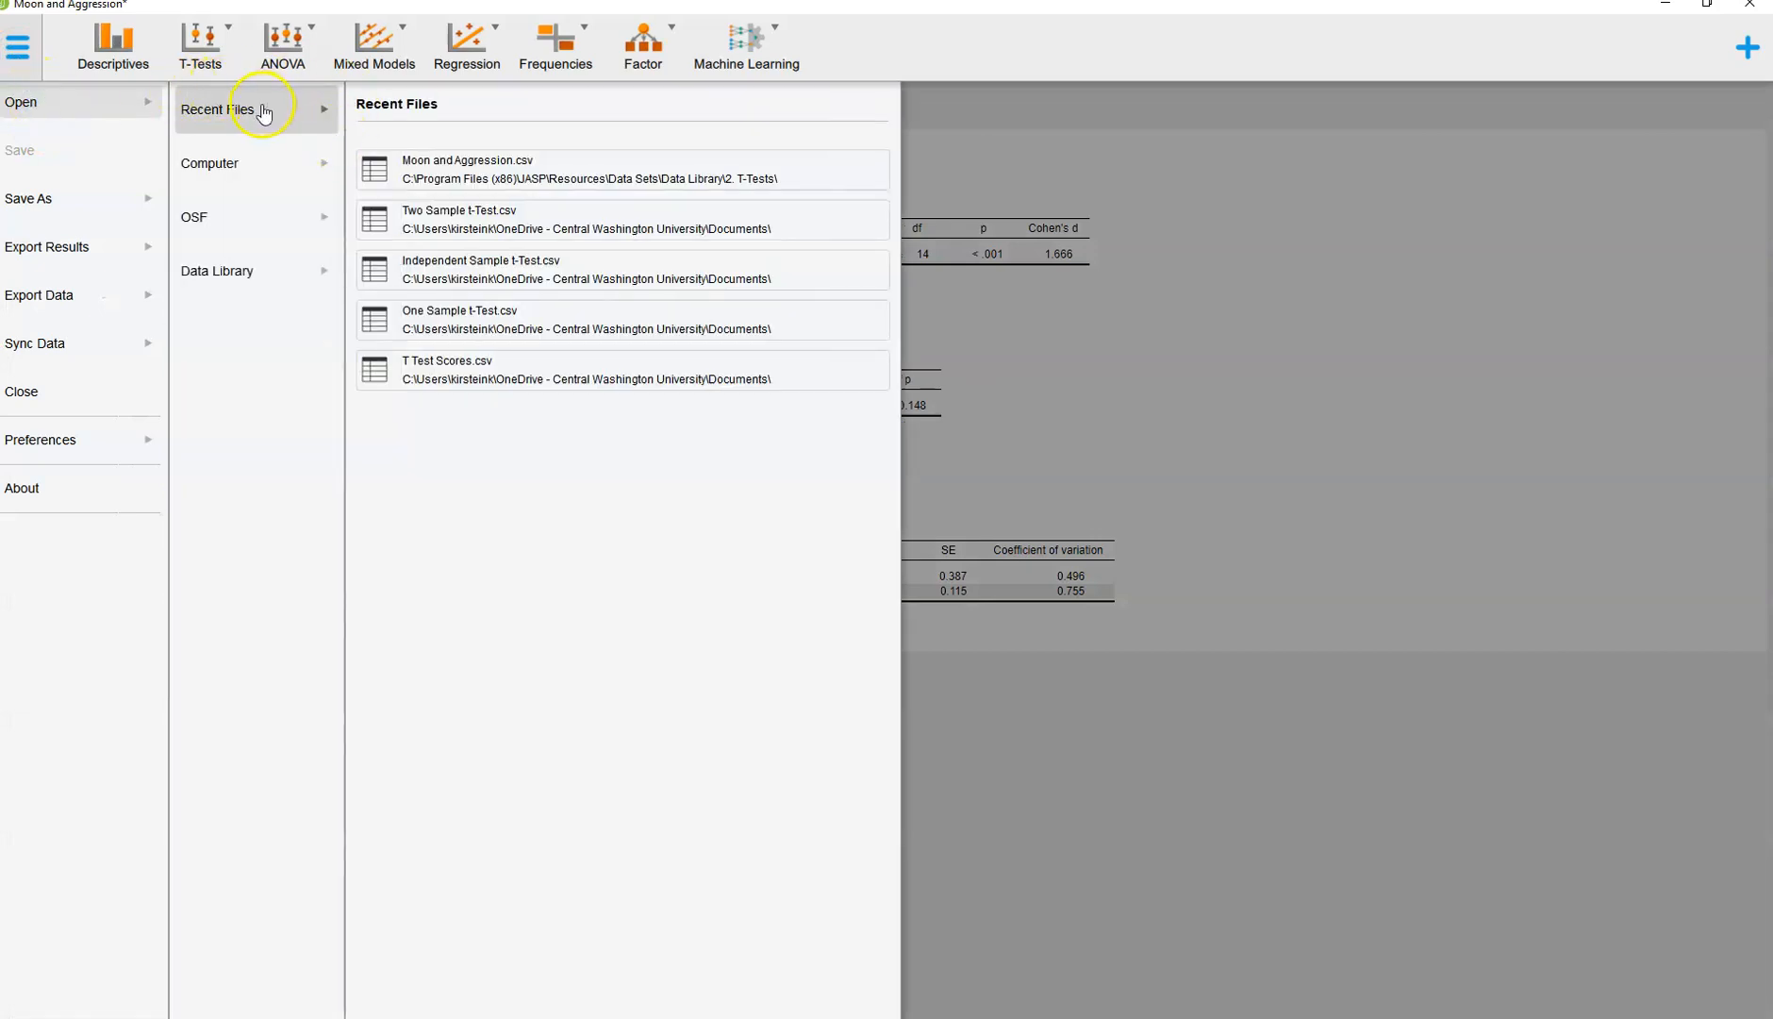
{"action": "left_click", "coordinate": [227, 269]}
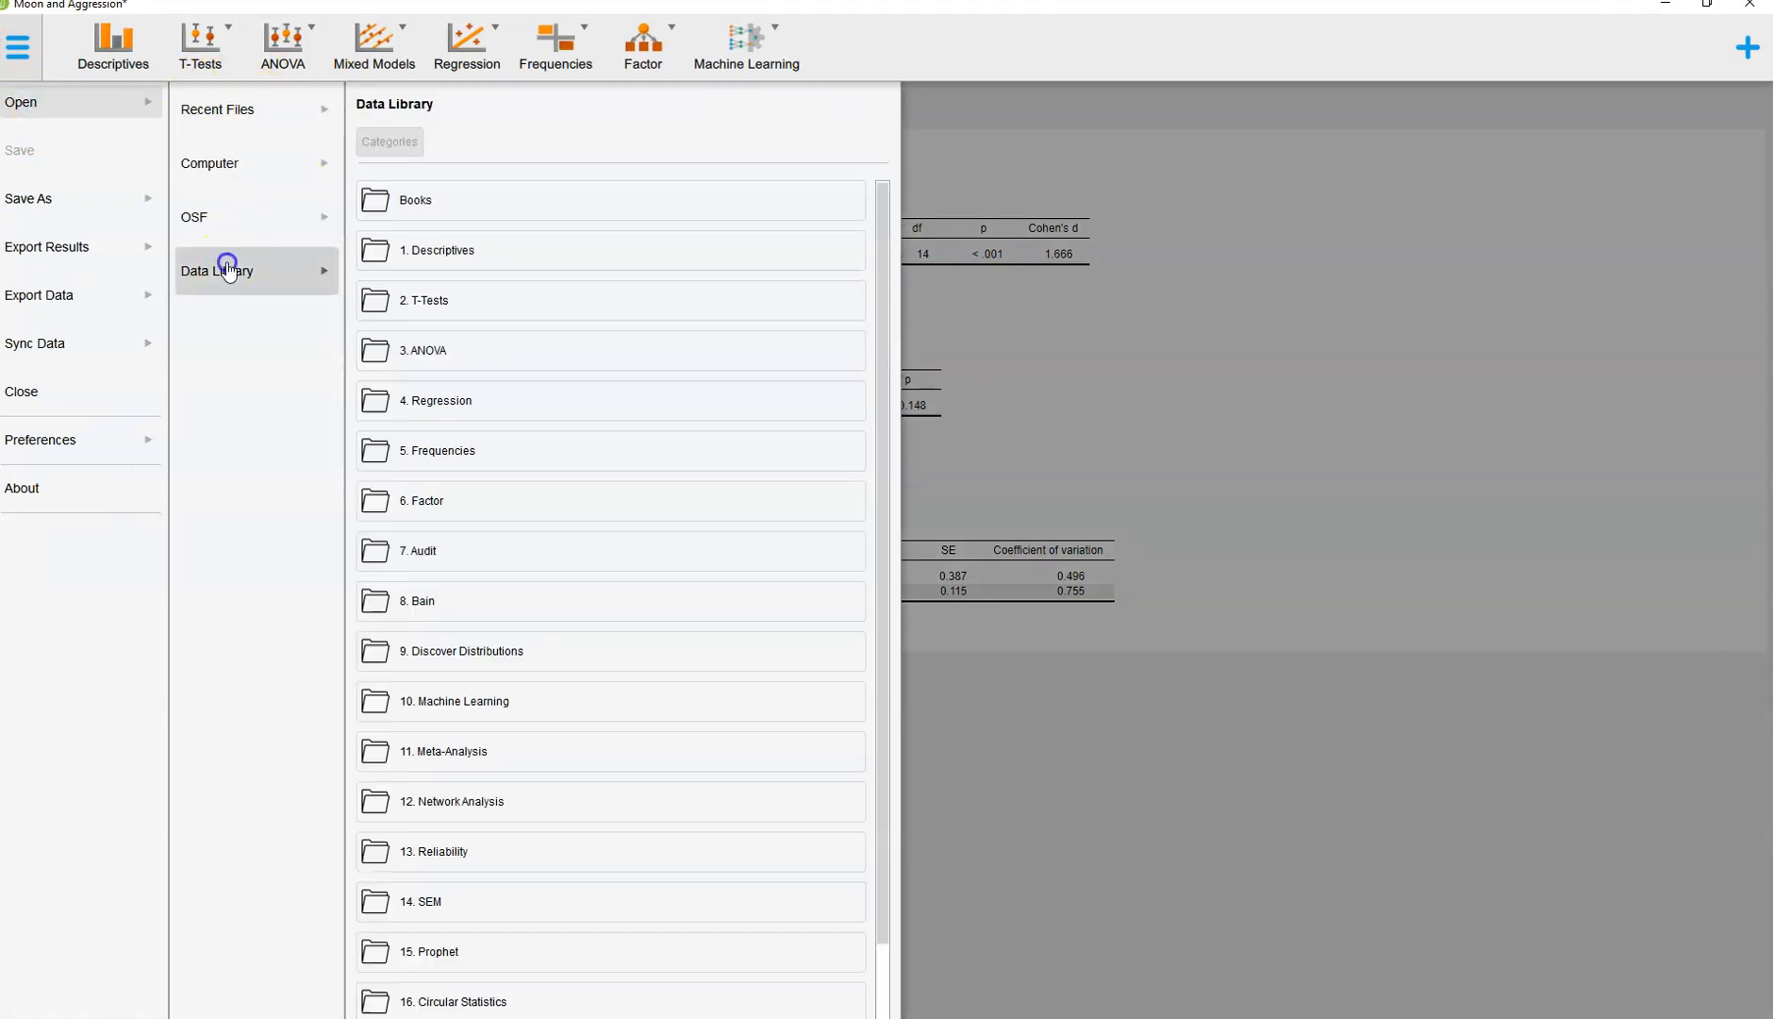
{"action": "left_click", "coordinate": [501, 300]}
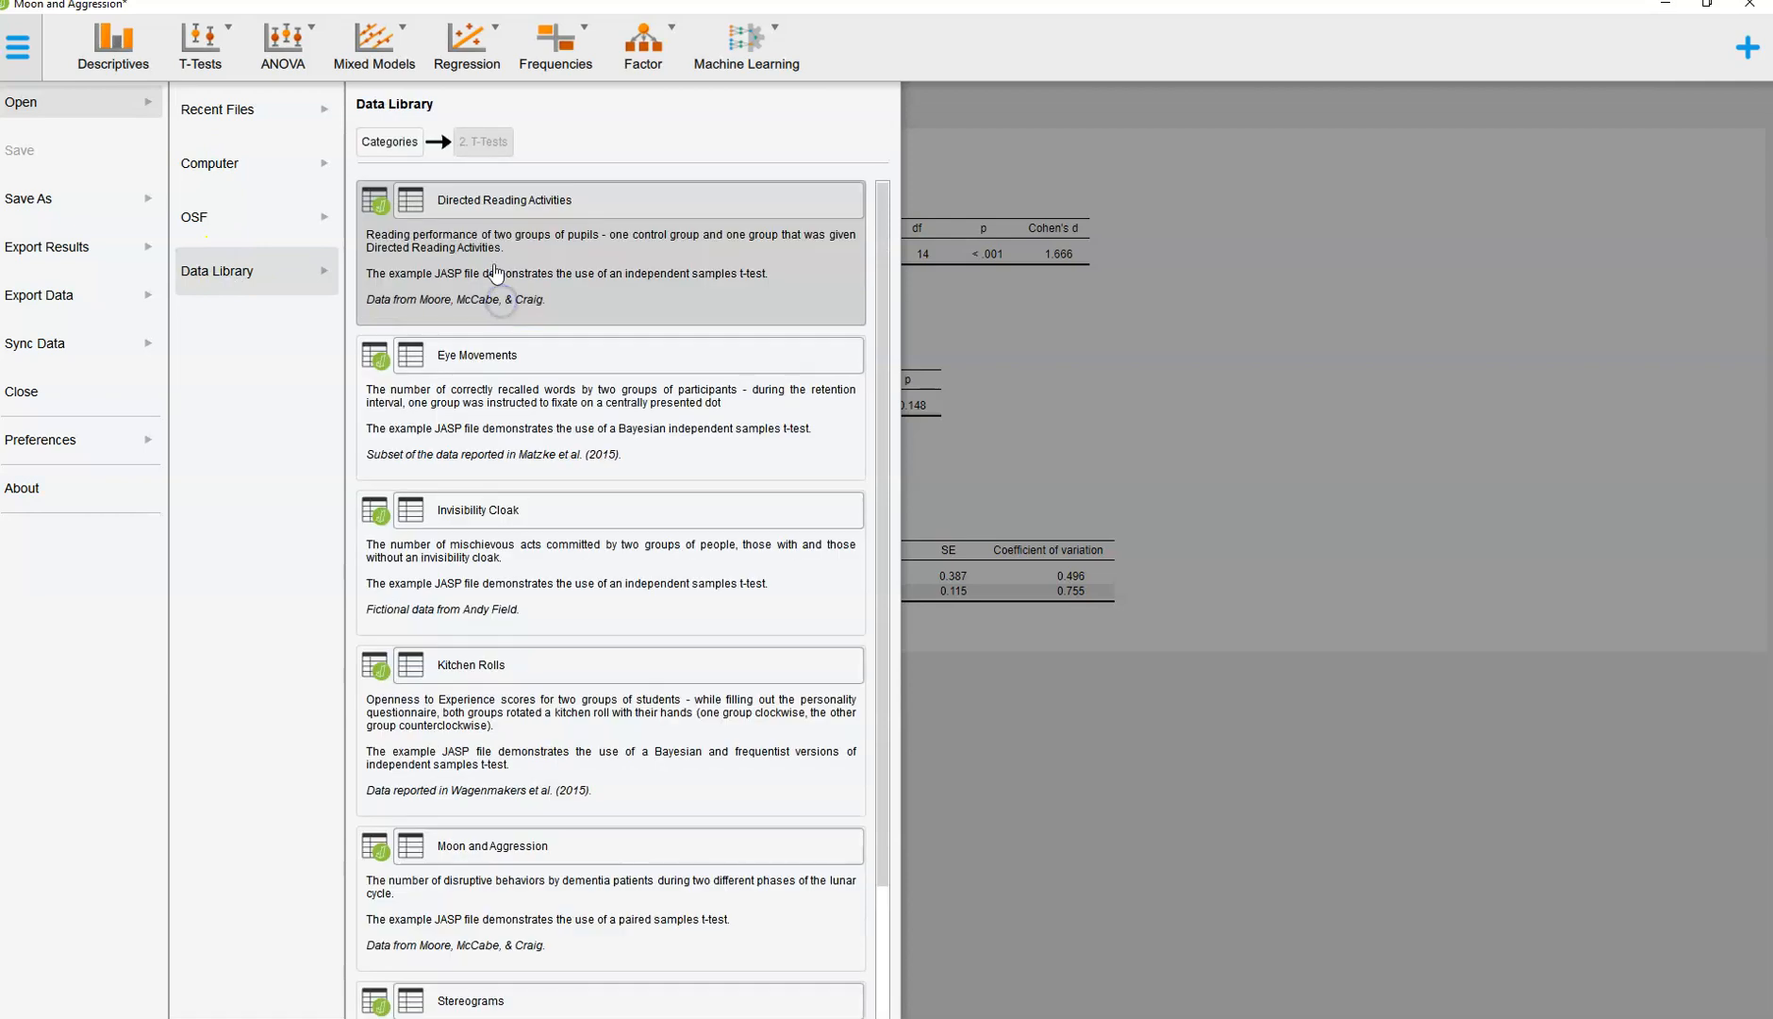
{"action": "left_click", "coordinate": [521, 193]}
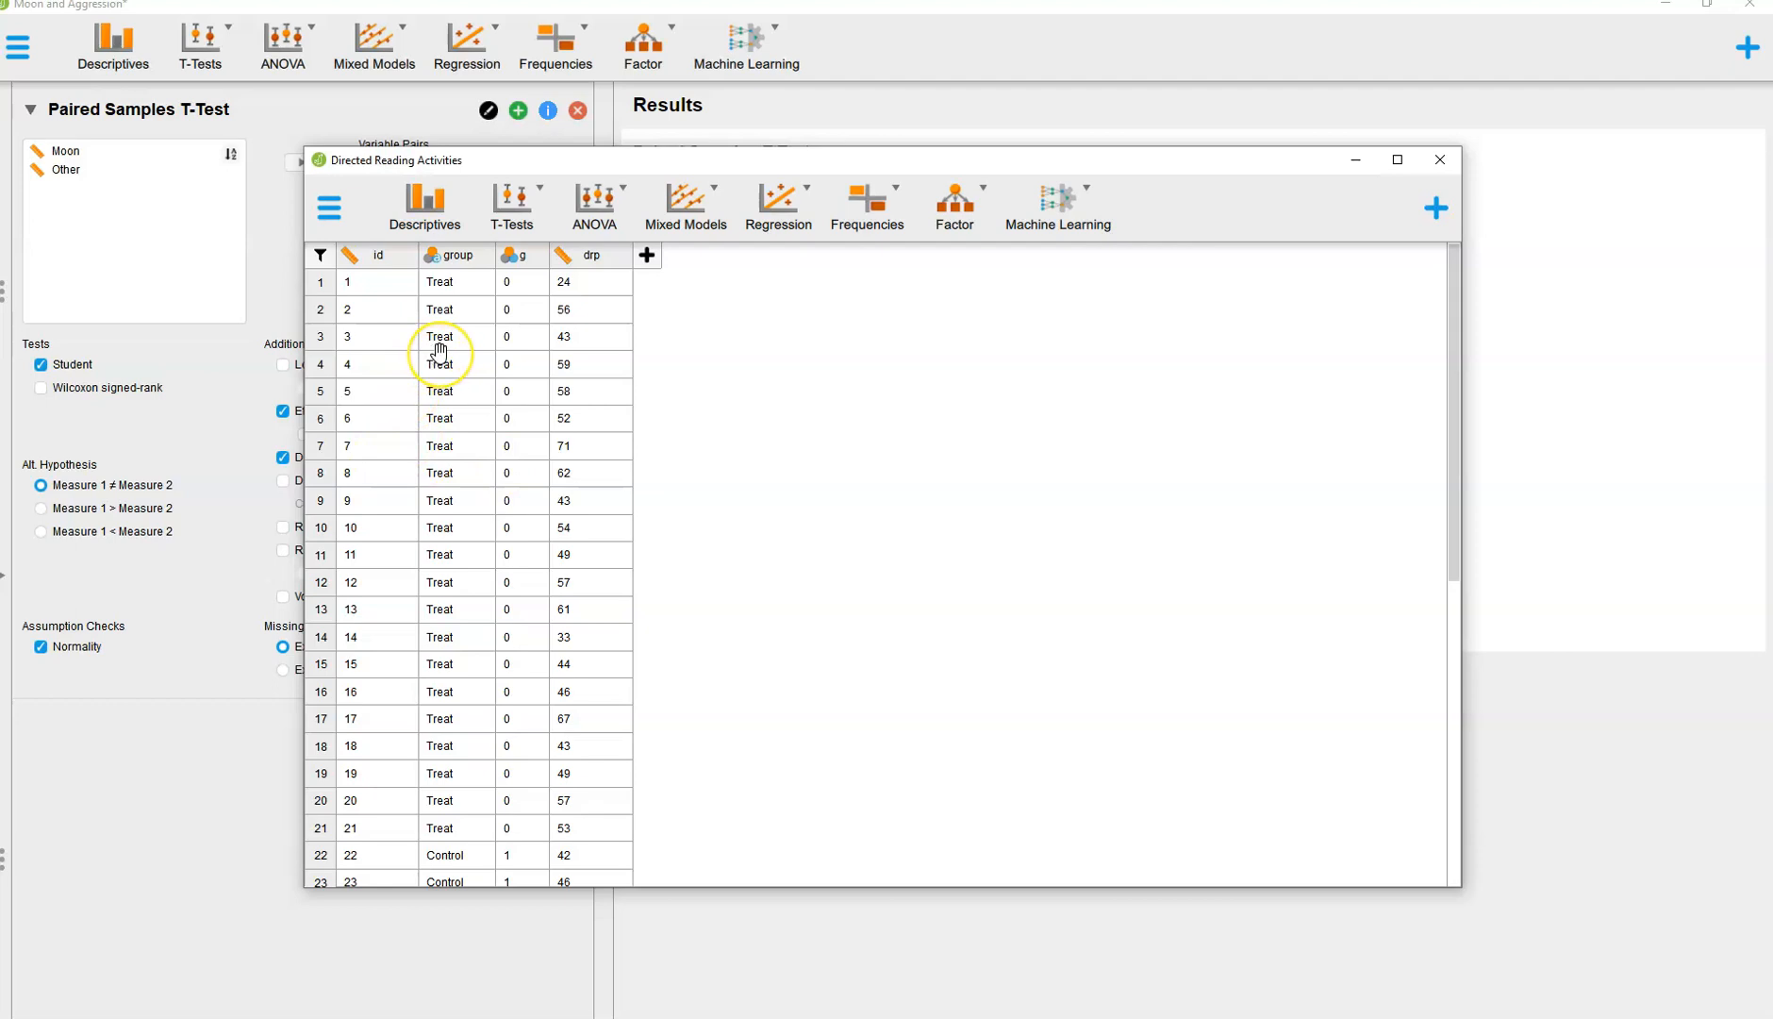
{"action": "scroll", "coordinate": [438, 351], "scroll_direction": "down", "scroll_amount": 4}
{"action": "scroll", "coordinate": [437, 349], "scroll_direction": "up", "scroll_amount": 5}
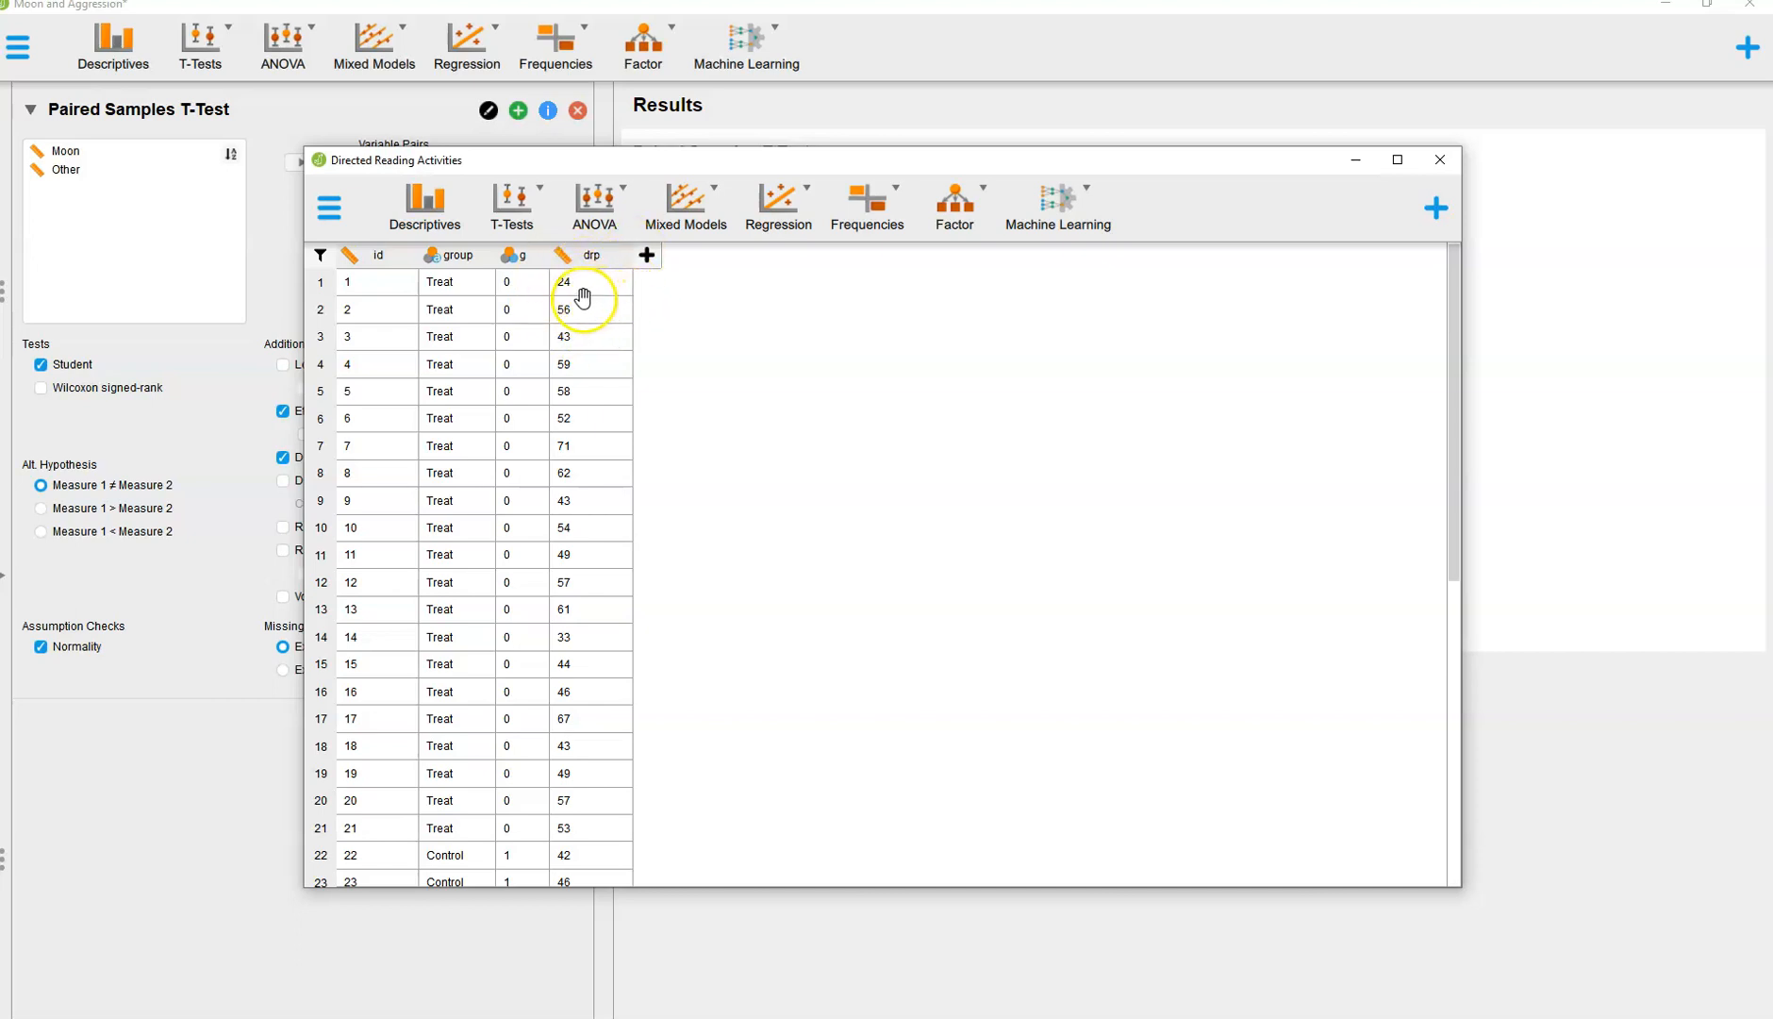
Set up a classical one sample t-test on the Directed Reading Activities data with drp as the variable
{"action": "left_click", "coordinate": [513, 213]}
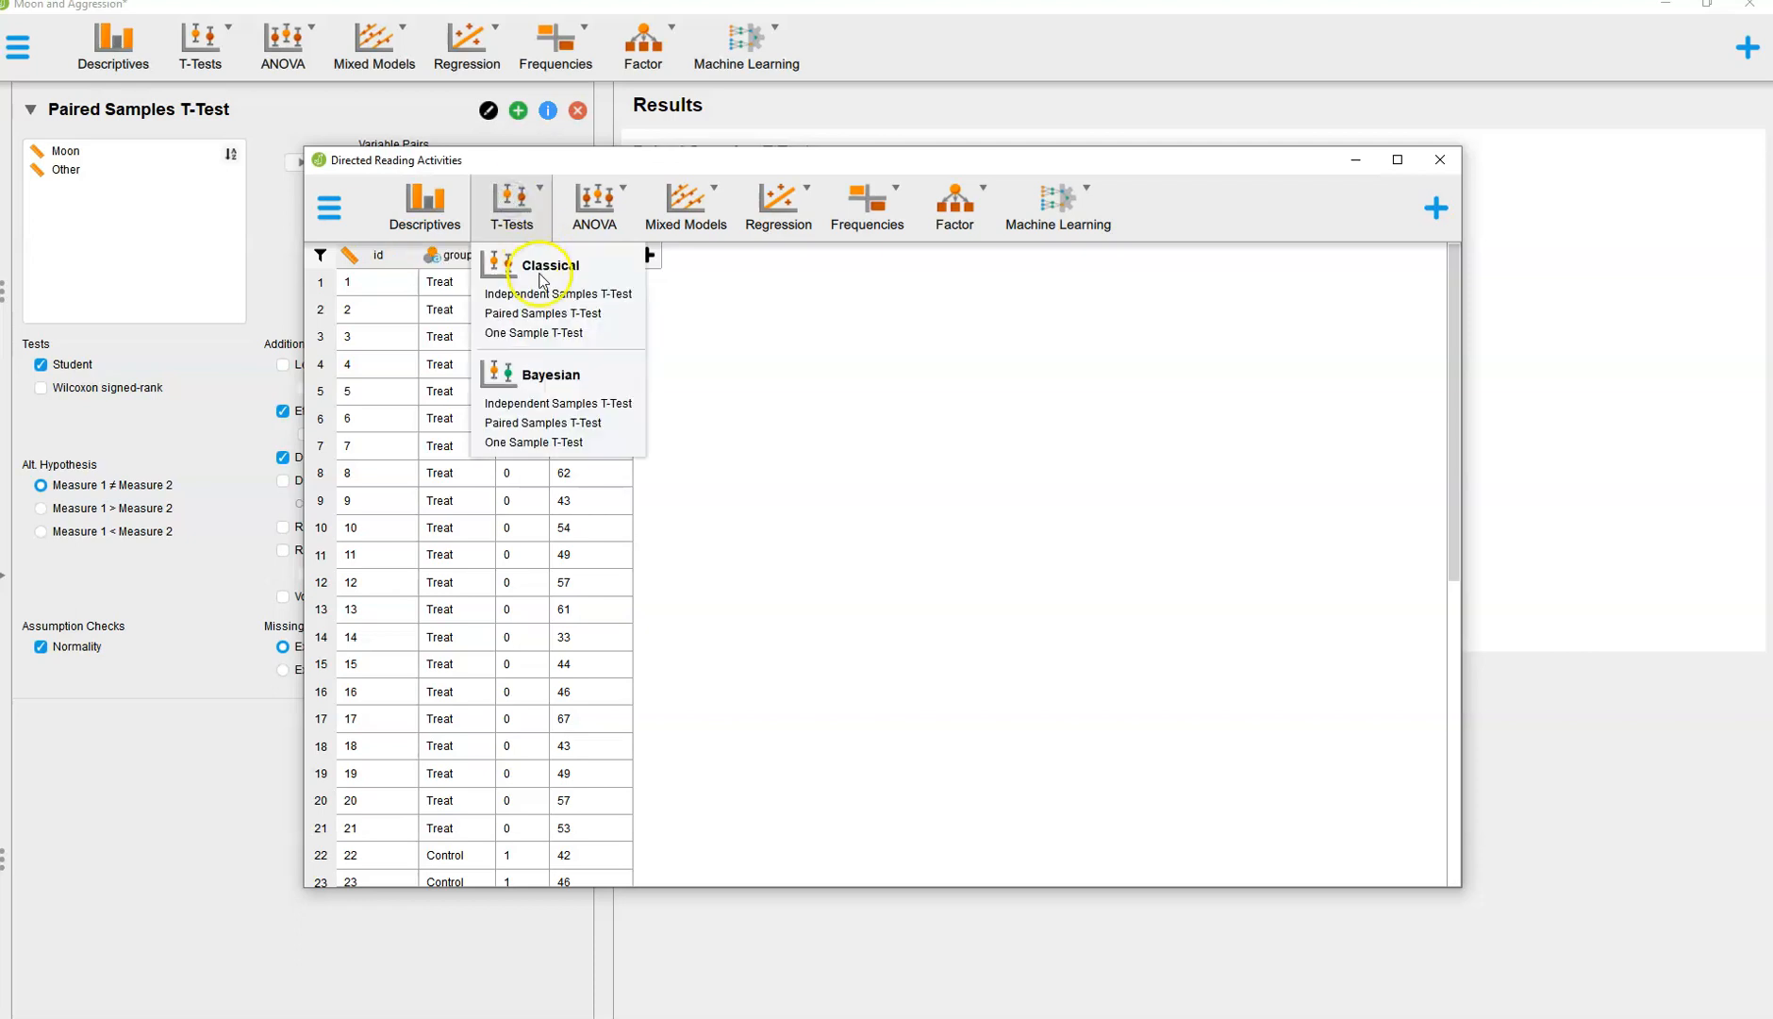
{"action": "left_click", "coordinate": [534, 334]}
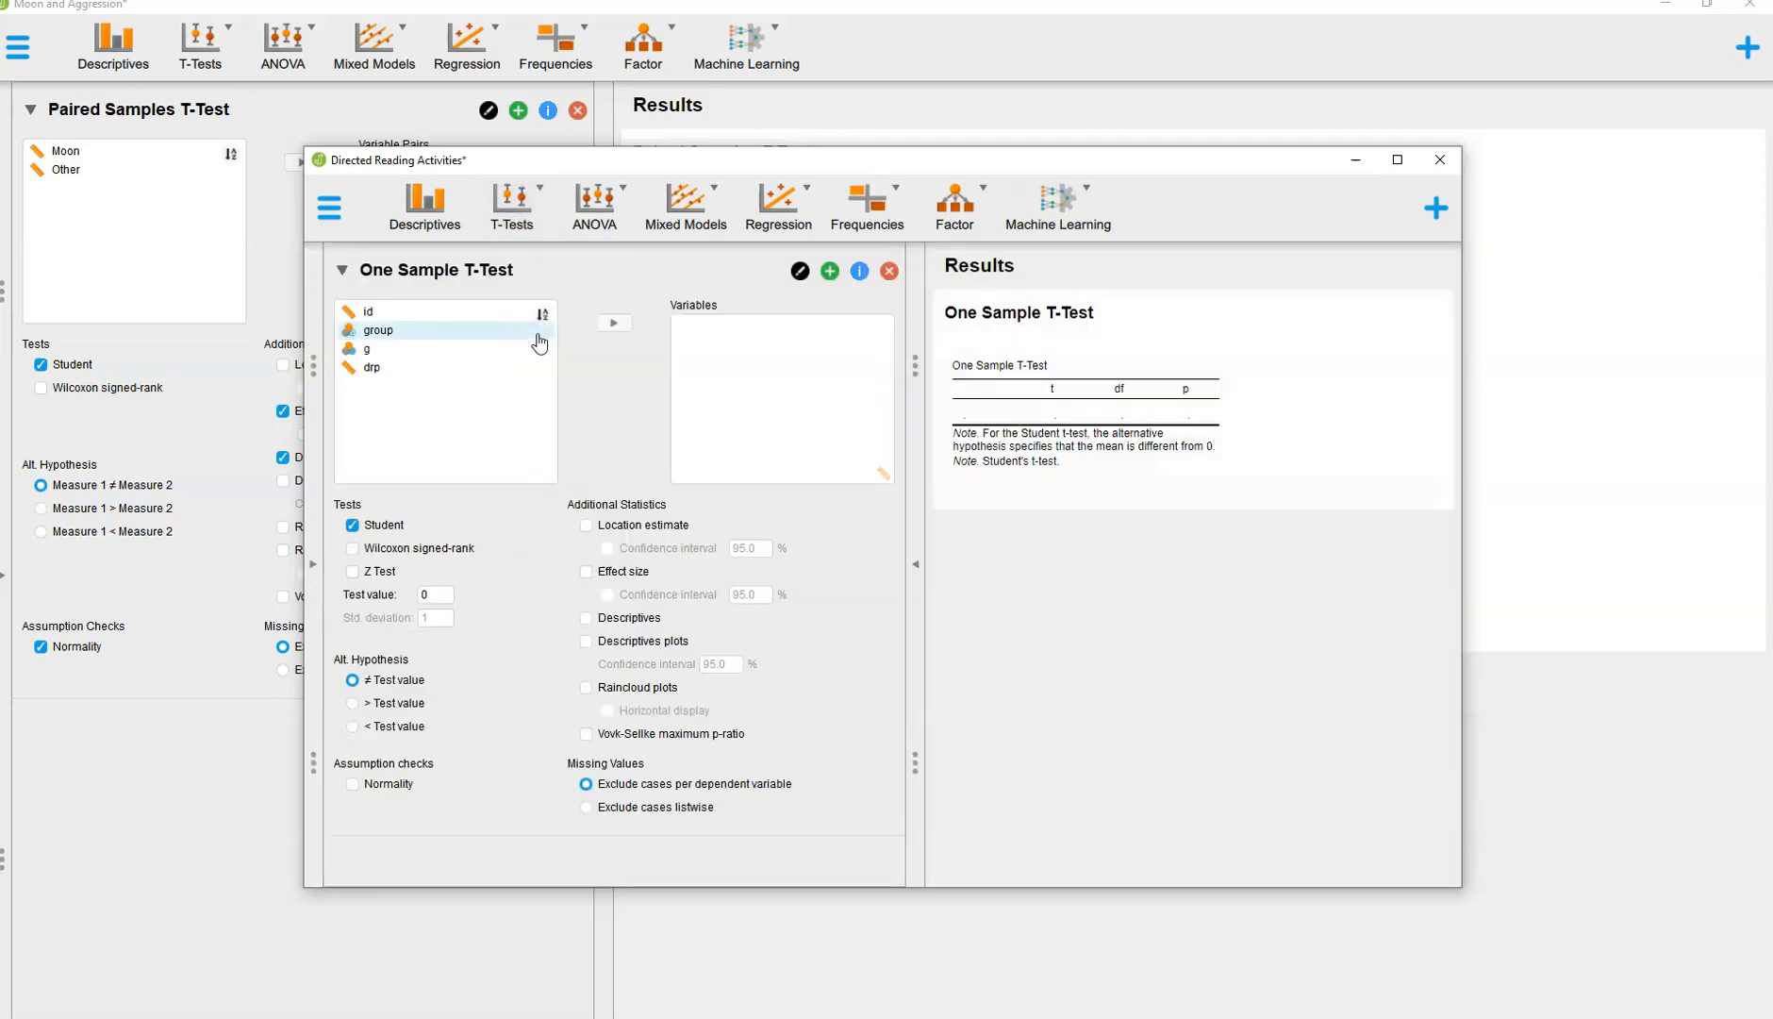
{"action": "left_click", "coordinate": [396, 367]}
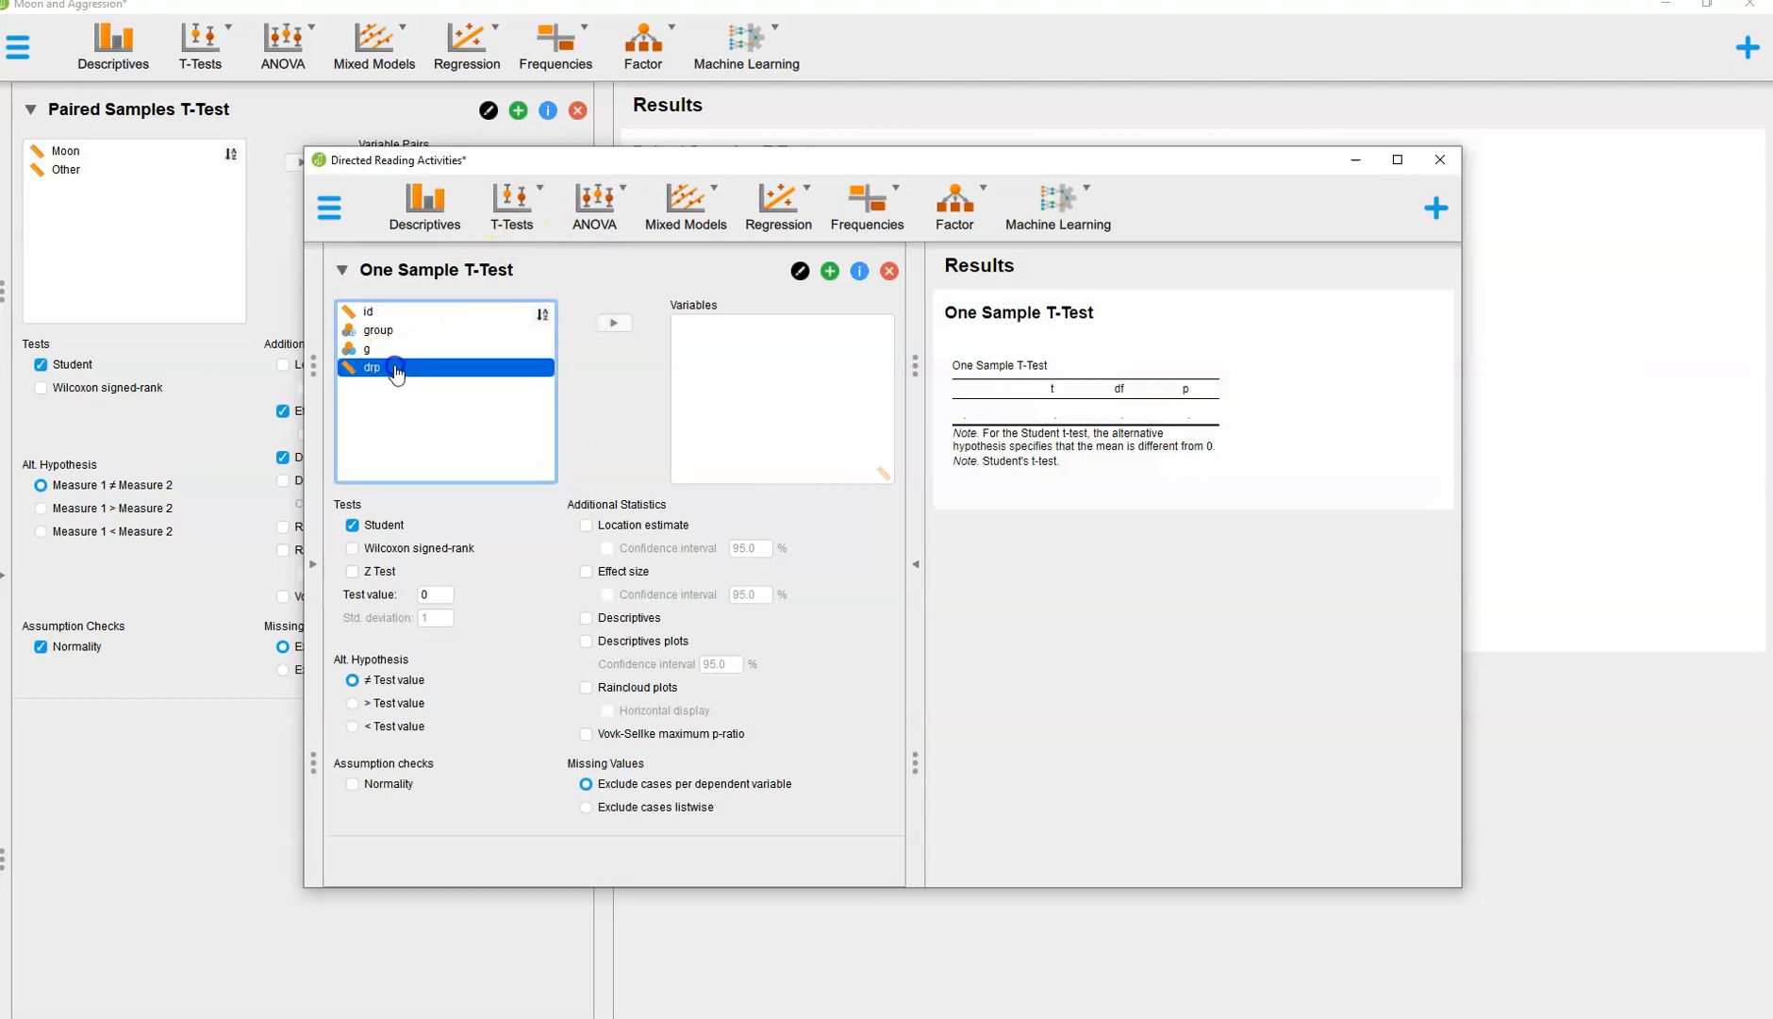
{"action": "left_click", "coordinate": [612, 325]}
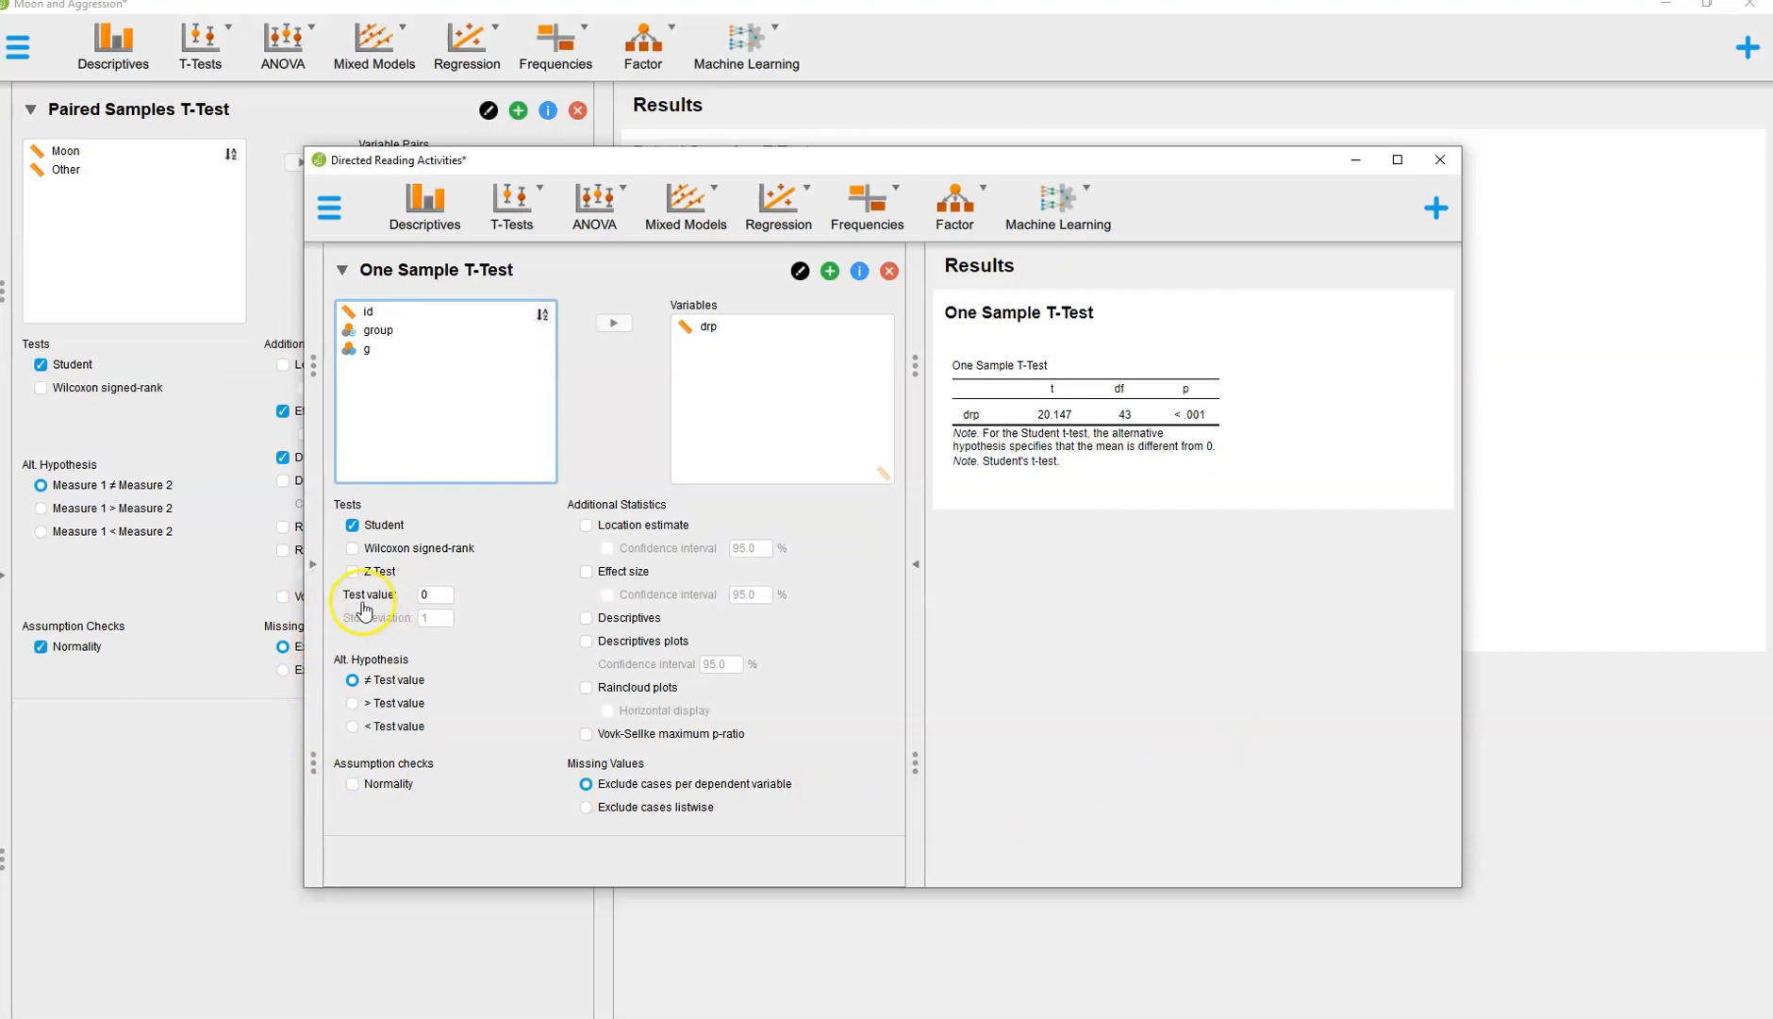
Set the test value of the one sample t-test to 51
{"action": "left_click", "coordinate": [446, 598]}
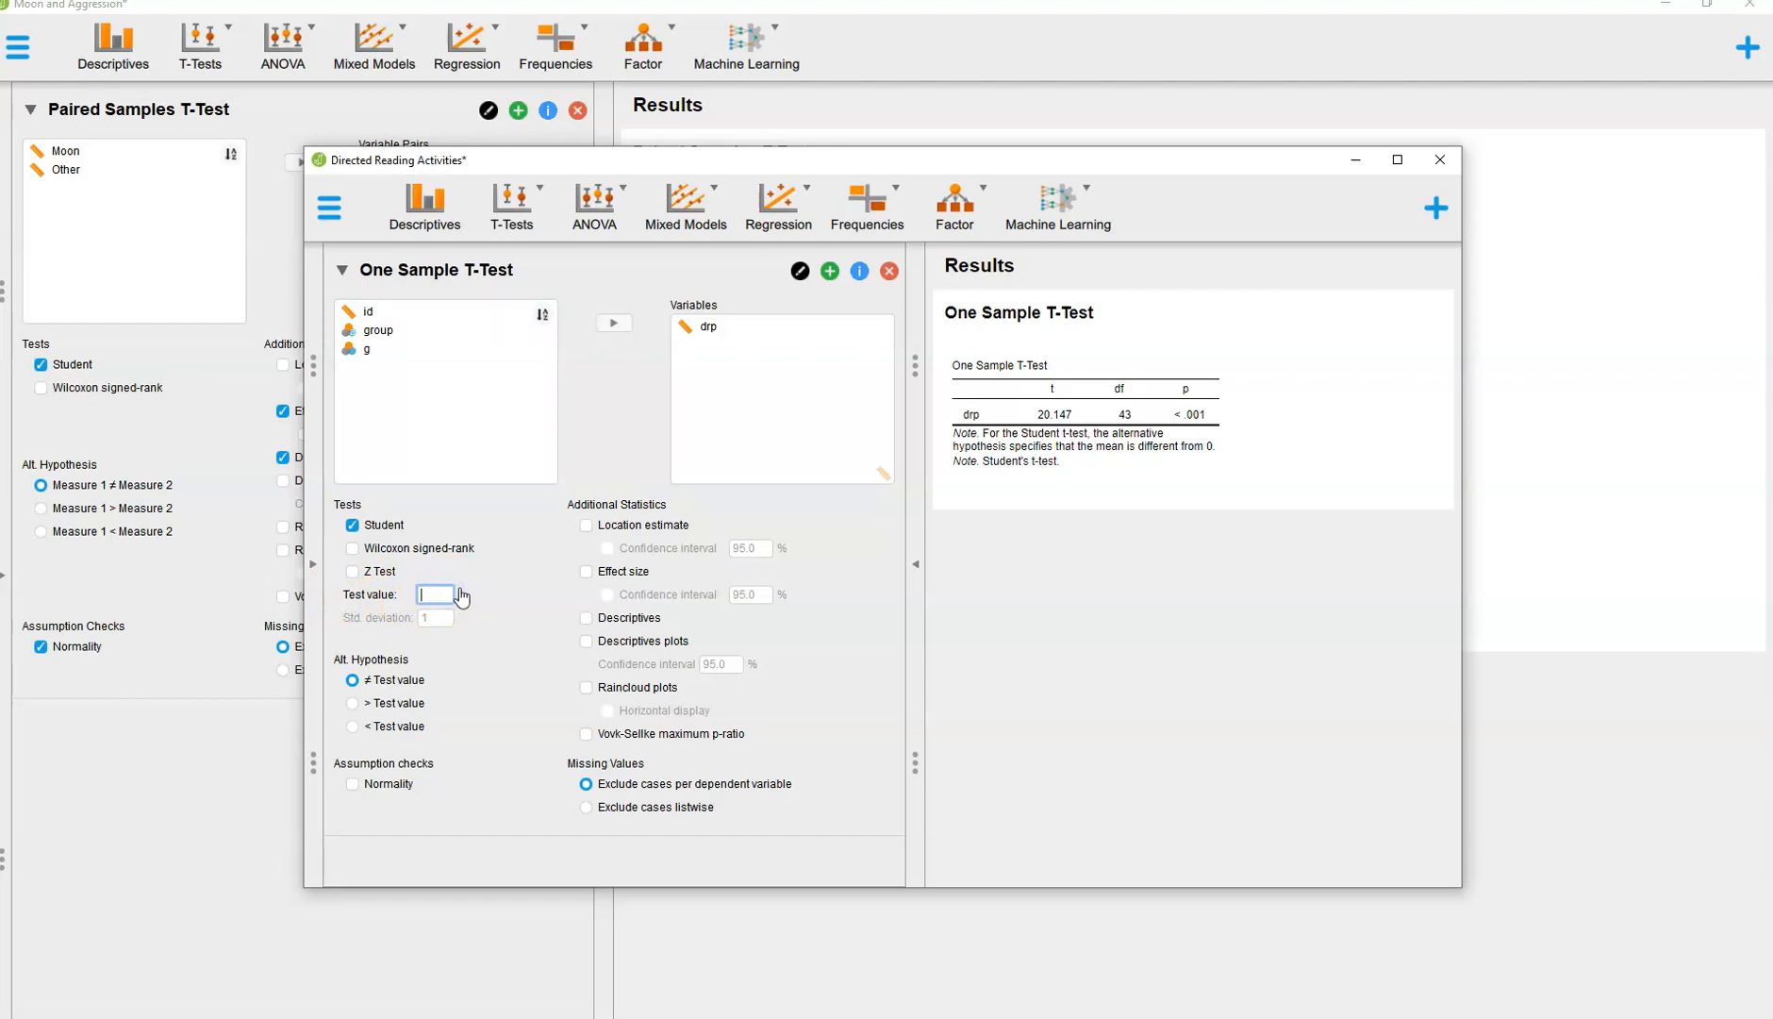
{"action": "type", "text": "51"}
{"action": "key", "text": "Return"}
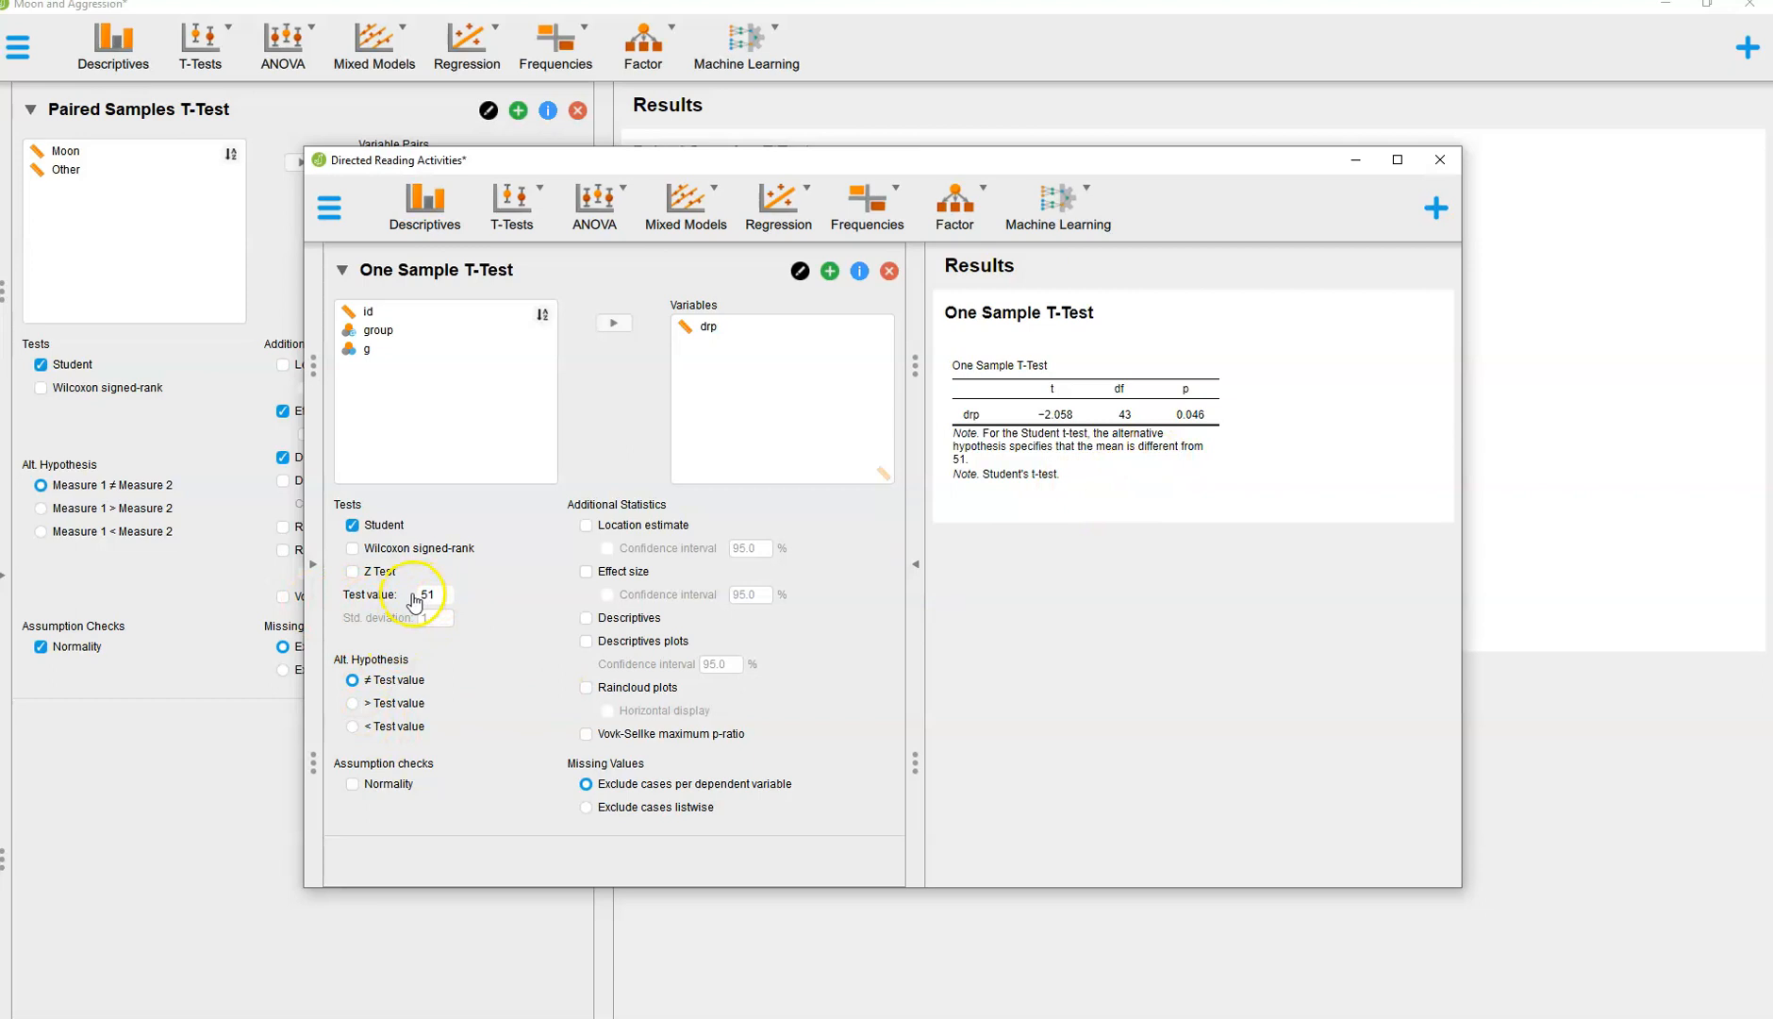
{"action": "left_click", "coordinate": [457, 597]}
{"action": "left_click", "coordinate": [708, 331]}
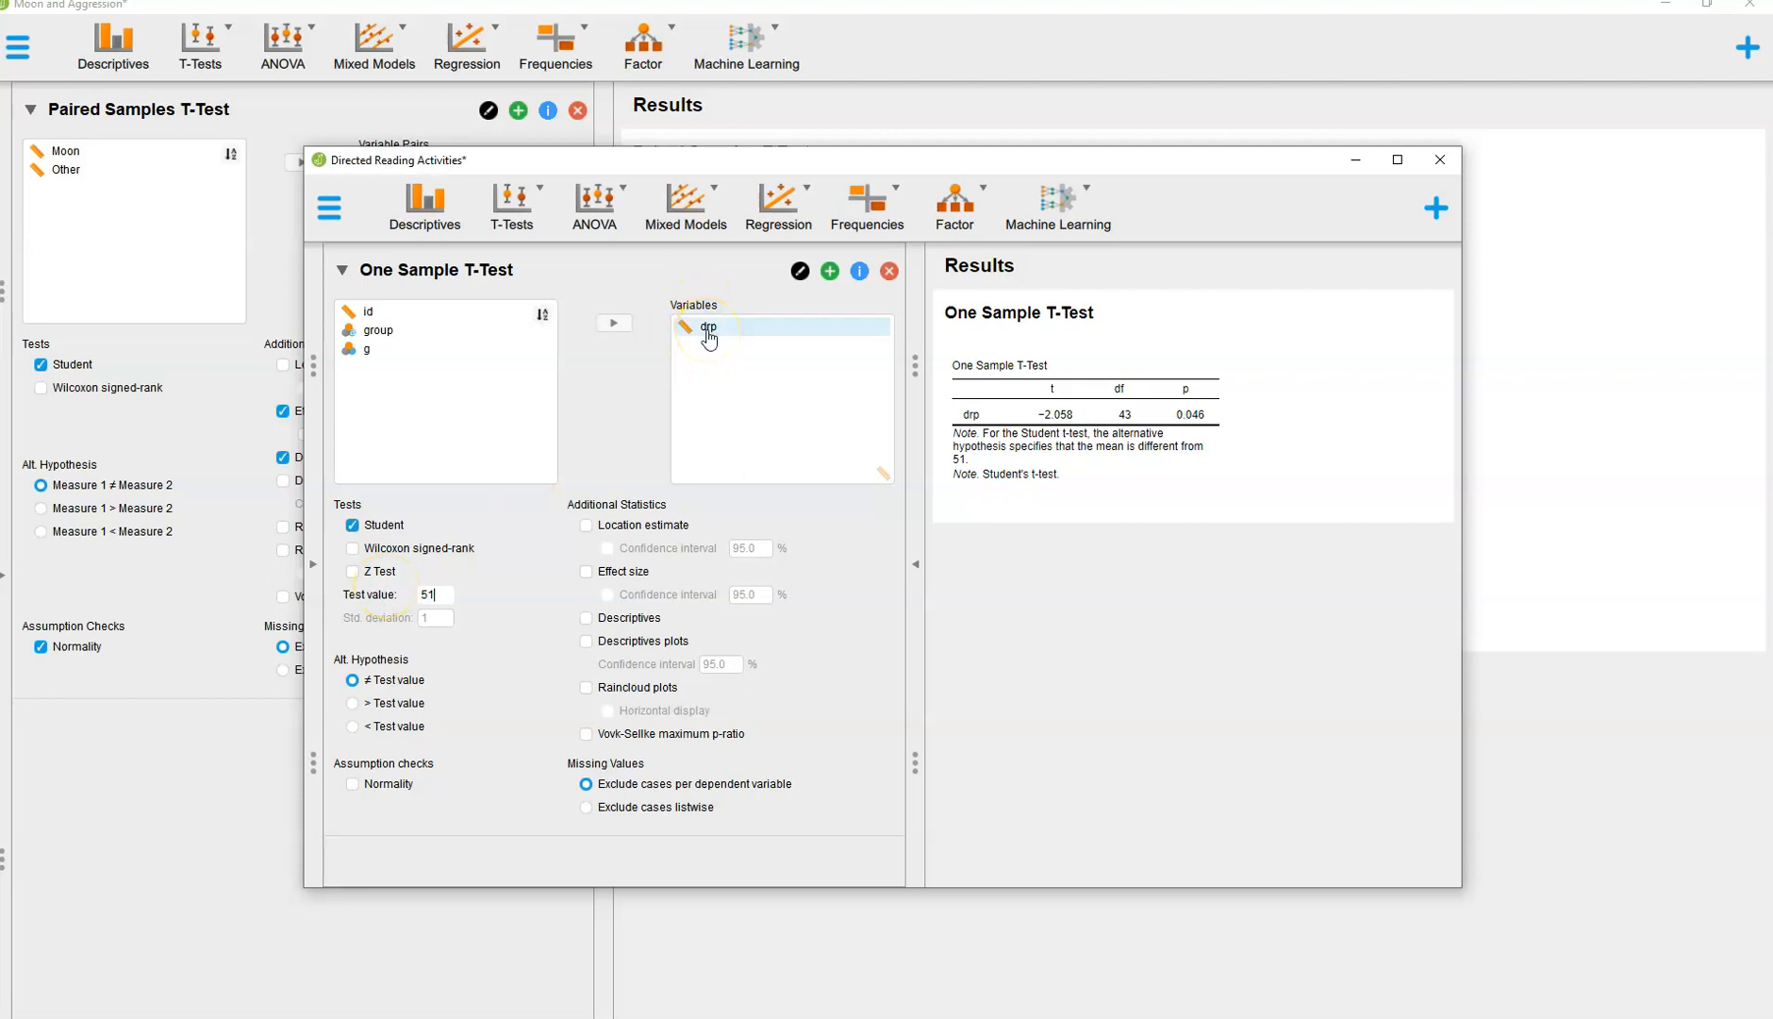
{"action": "left_click", "coordinate": [642, 413]}
{"action": "left_click", "coordinate": [429, 596]}
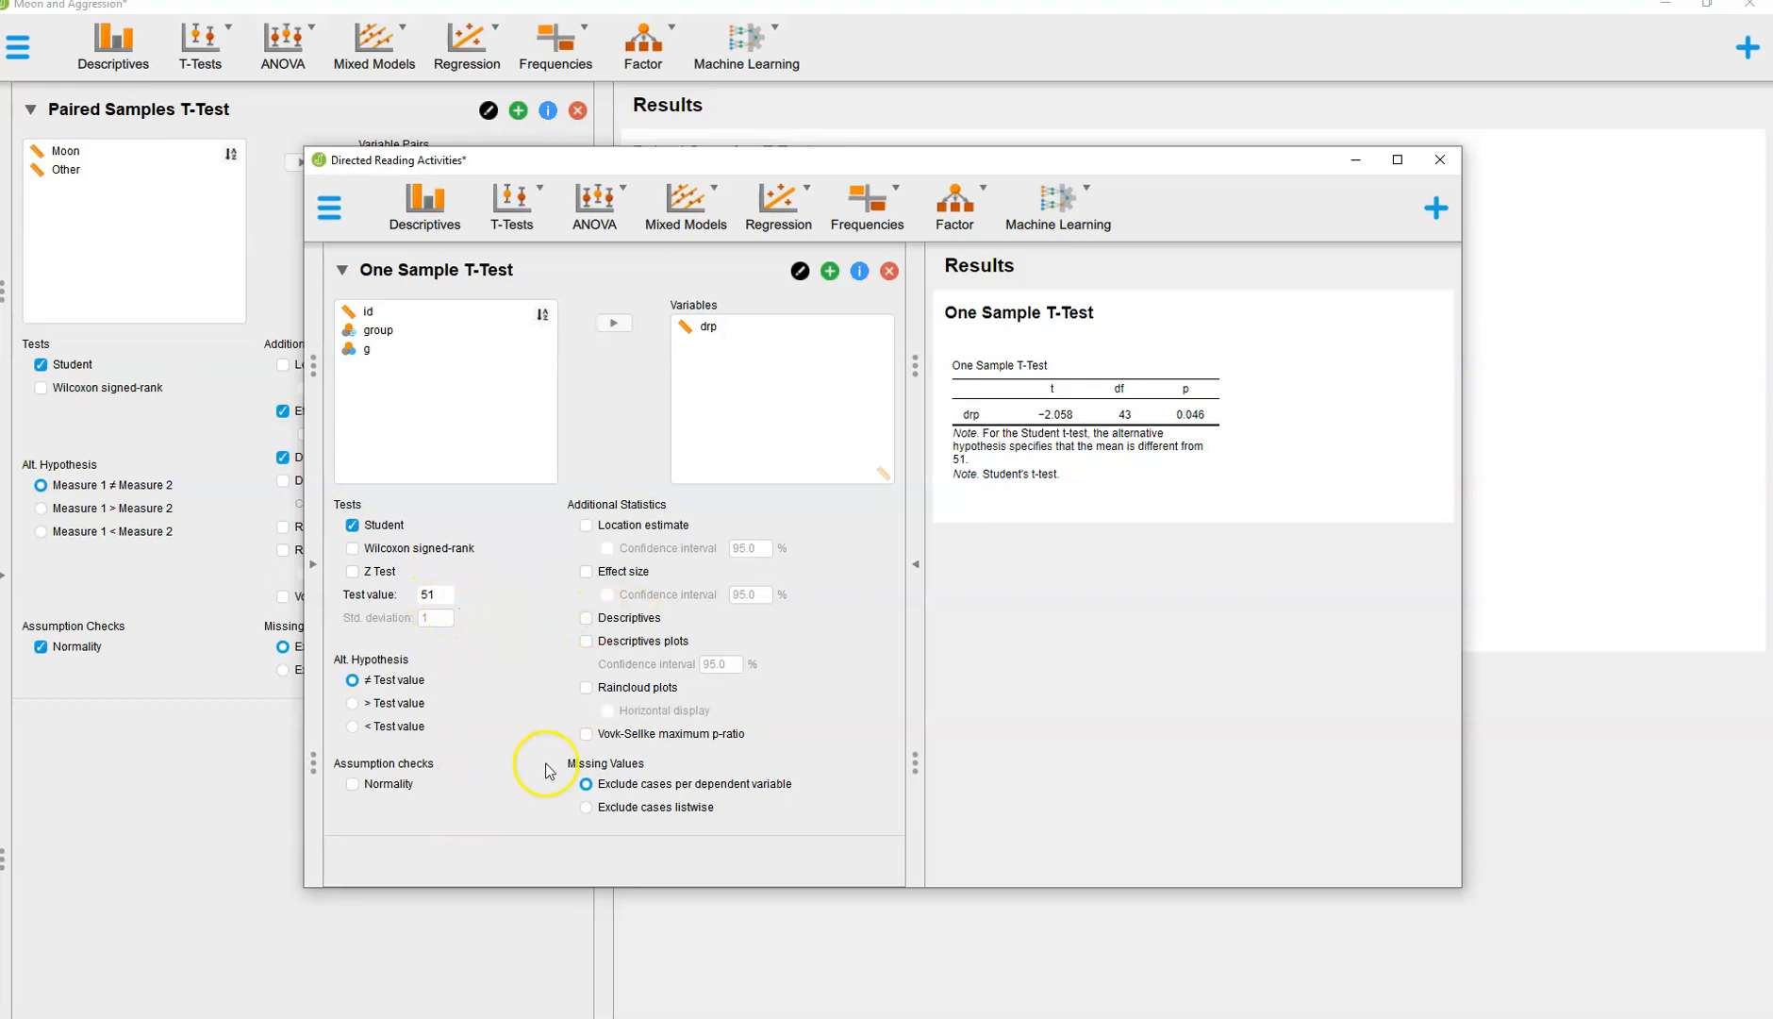
Add the normality check, effect size, descriptives and Wilcoxon signed-rank test to the one sample t-test
{"action": "left_click", "coordinate": [354, 785]}
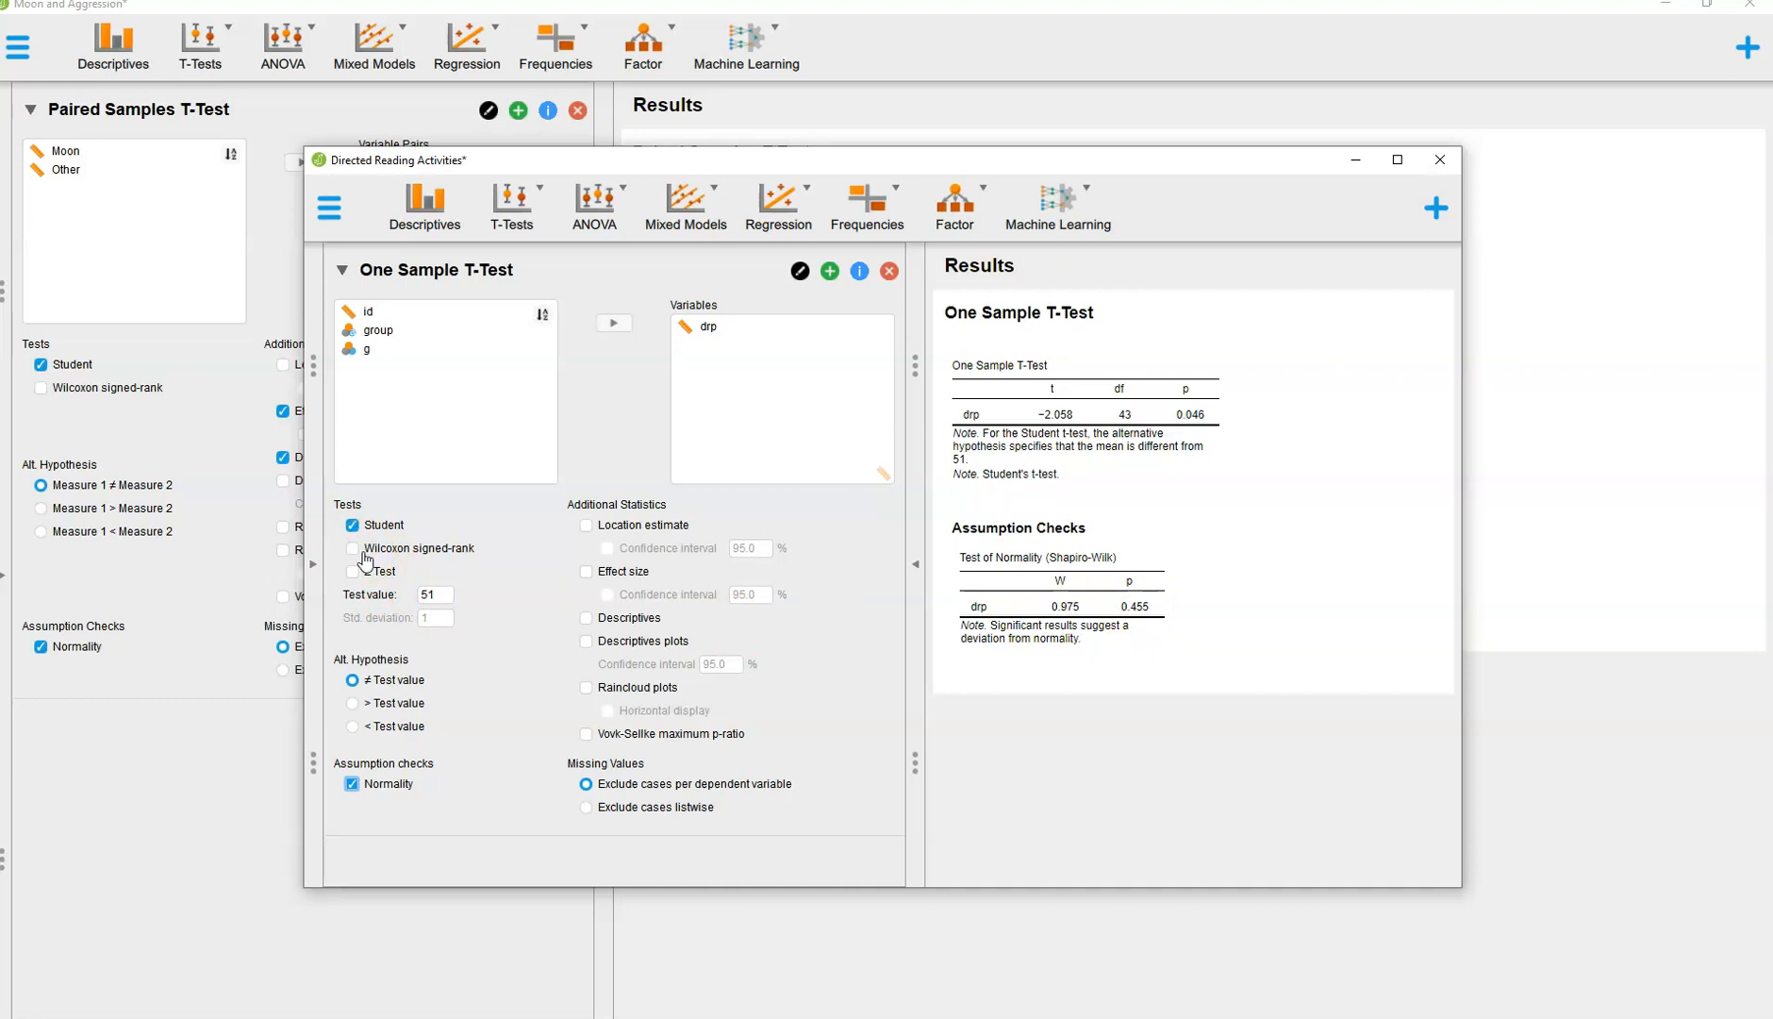
{"action": "left_click", "coordinate": [586, 572]}
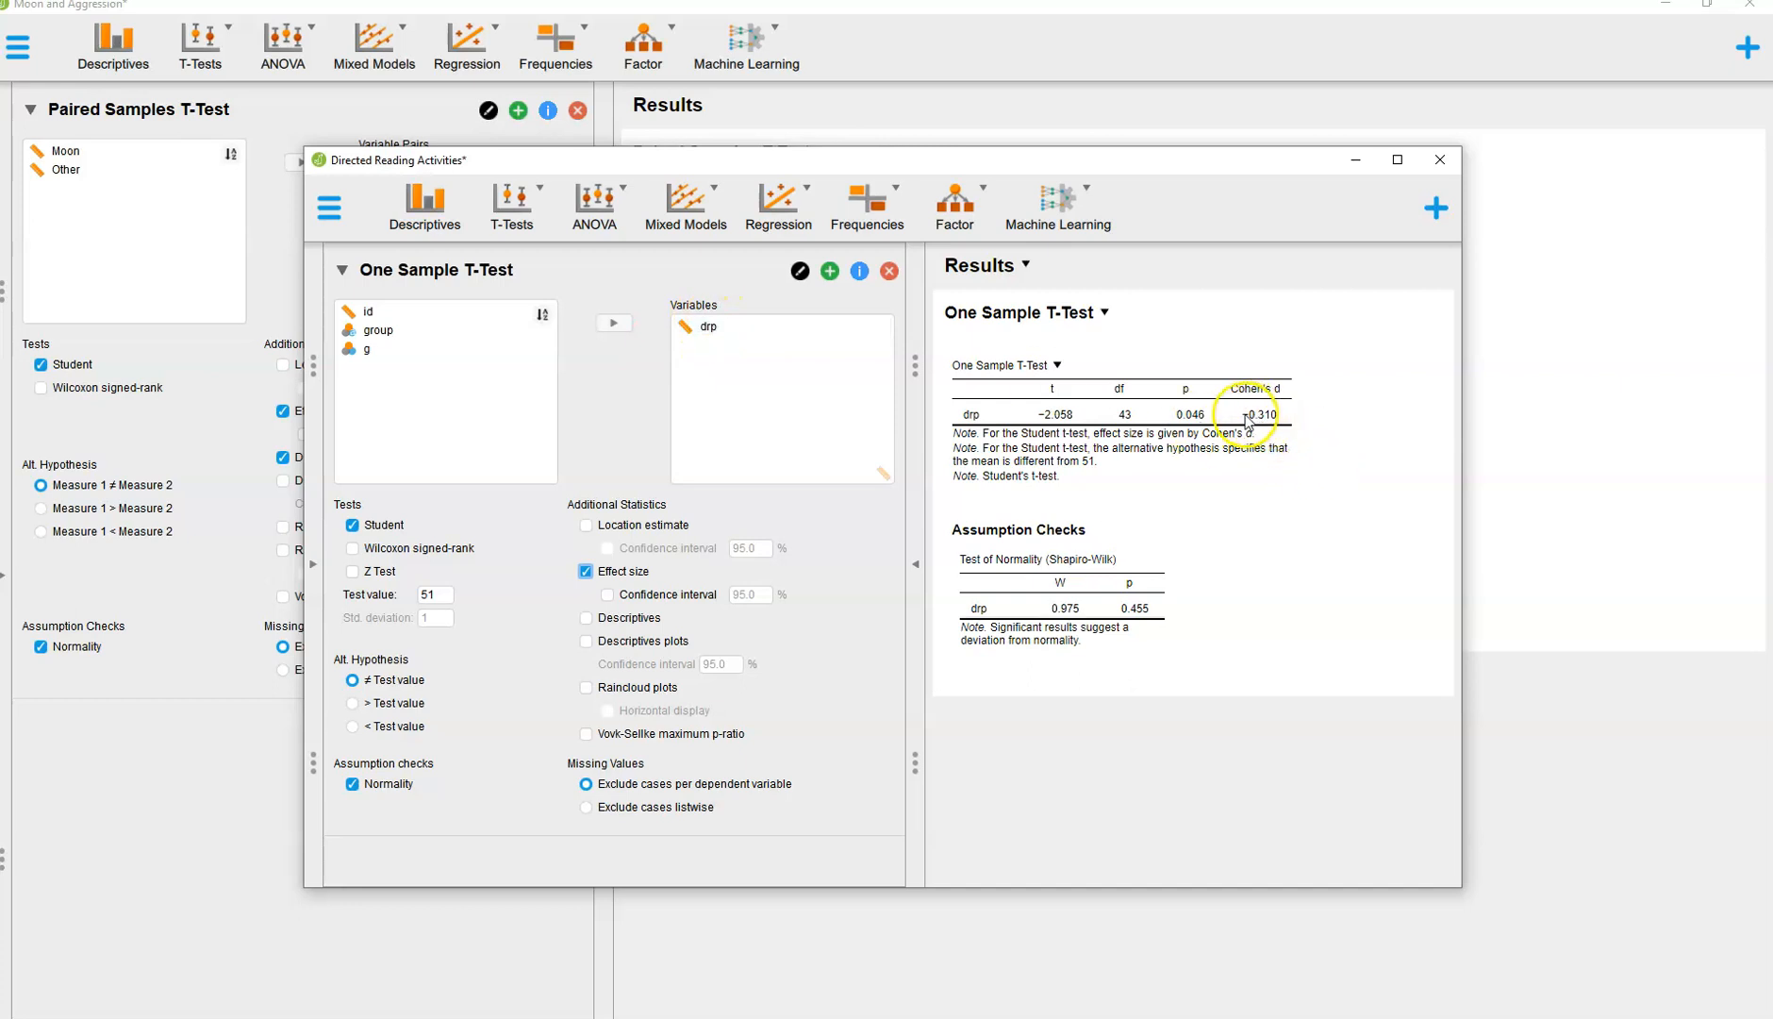
{"action": "left_click", "coordinate": [585, 619]}
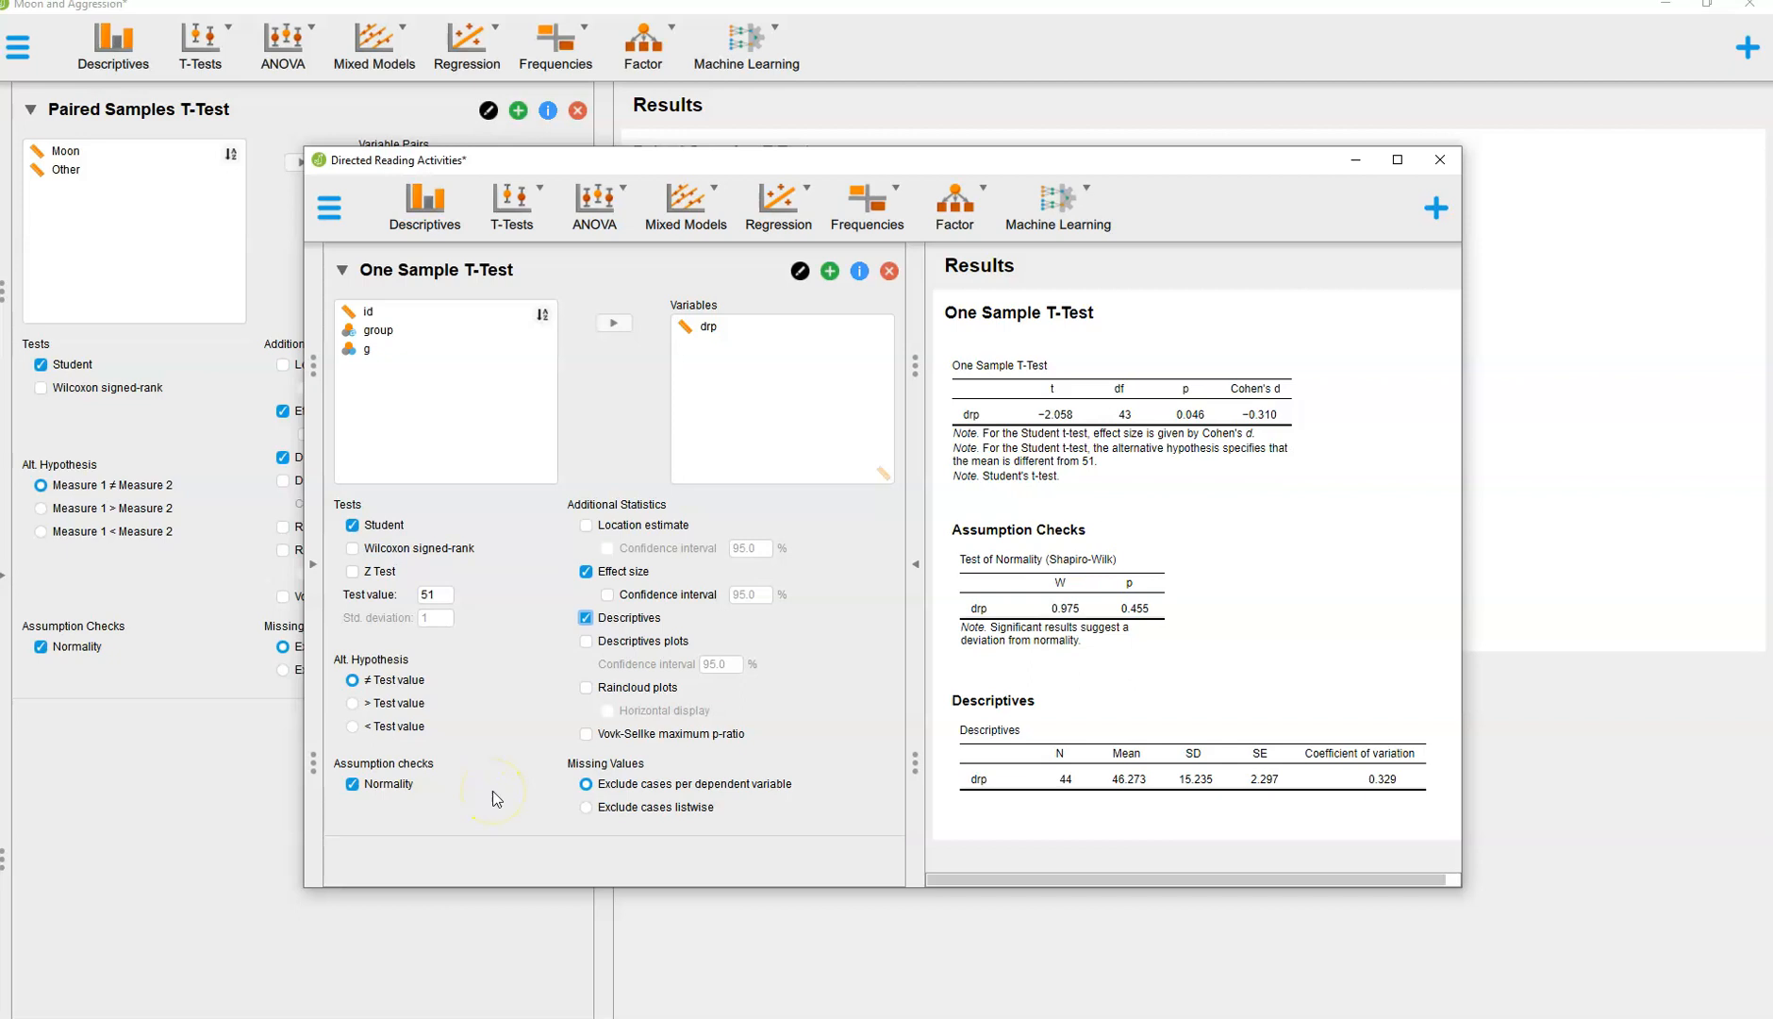
{"action": "left_click", "coordinate": [353, 549]}
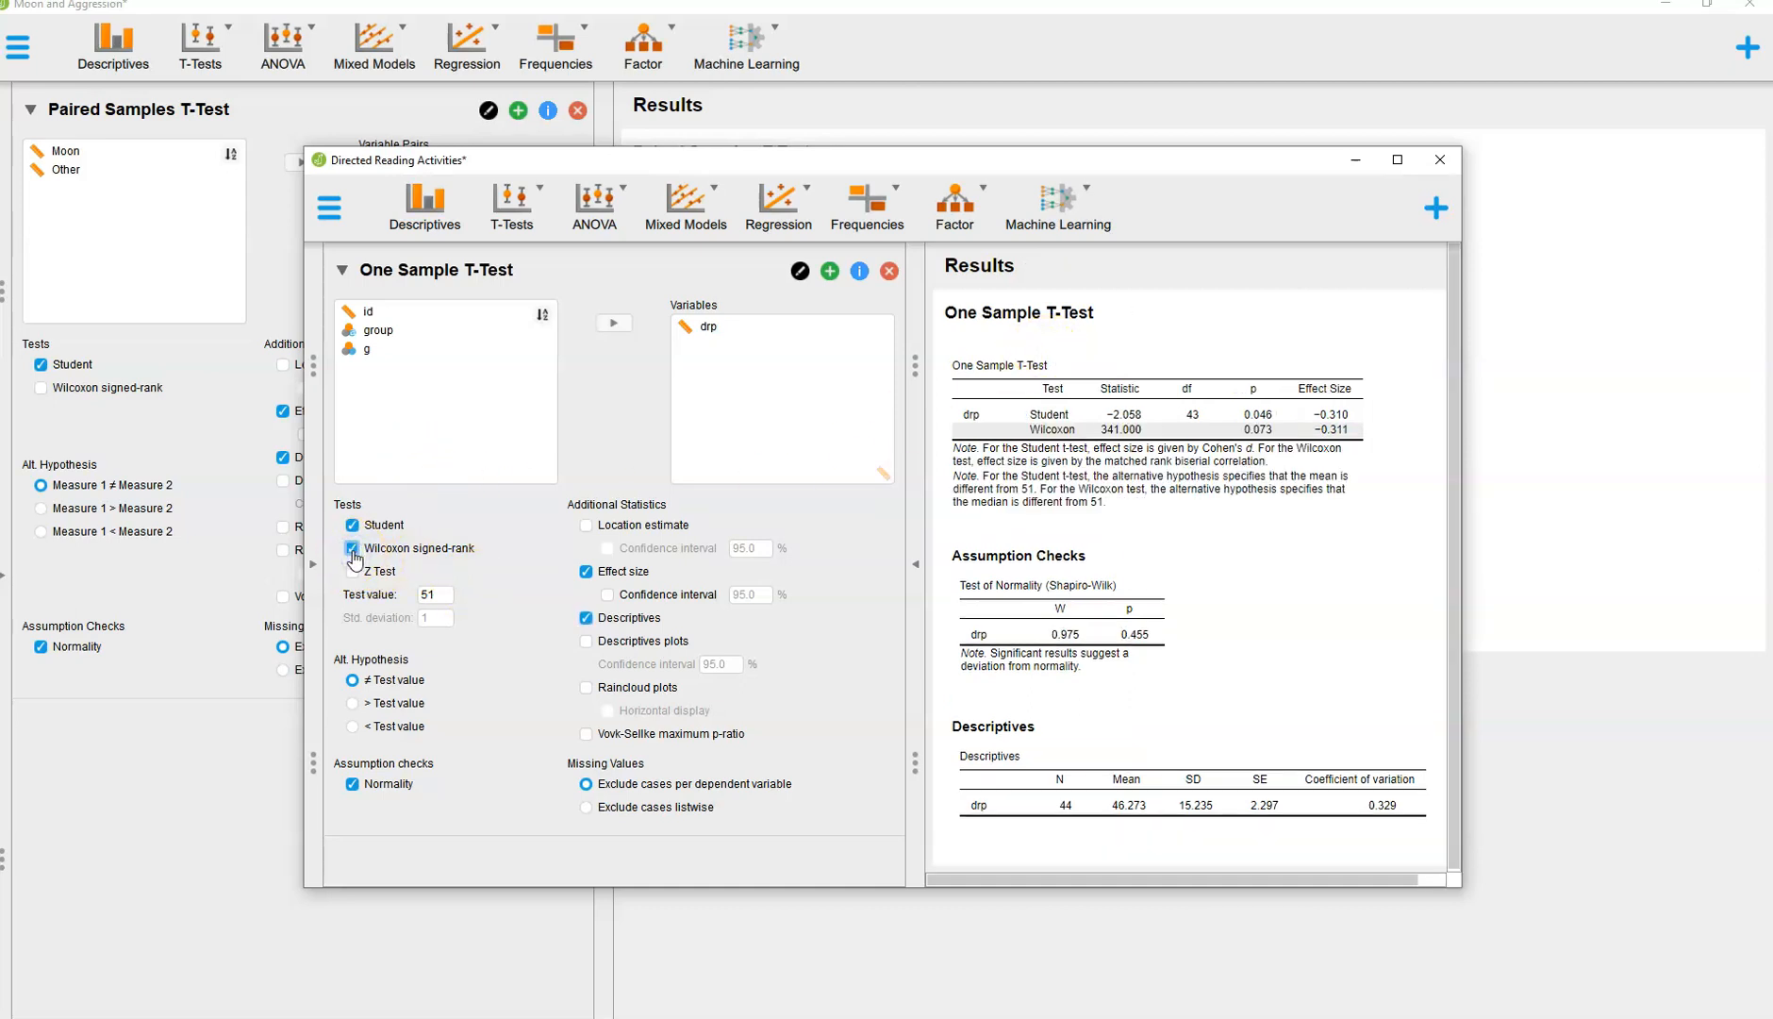